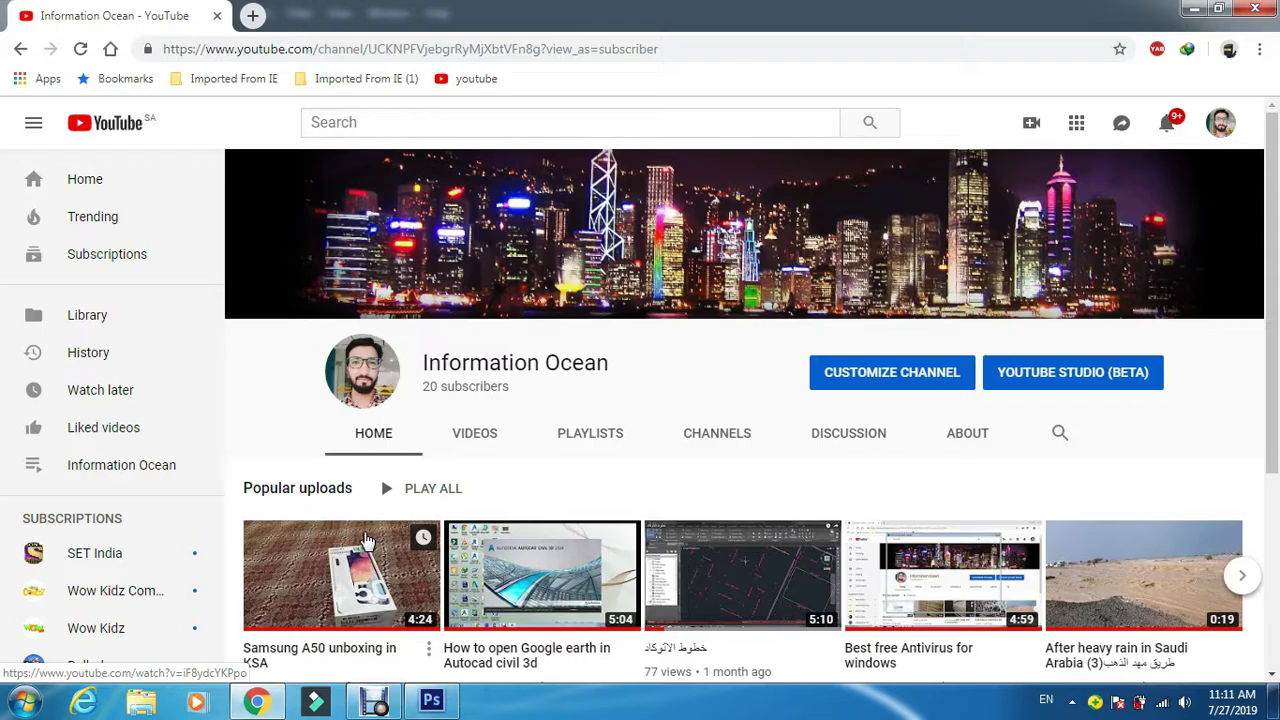
- Switch to Photoshop and open the JPEG portrait YDYVZRG5IYI6RC5MX7QB7TODUY from the Desktop
click(431, 700)
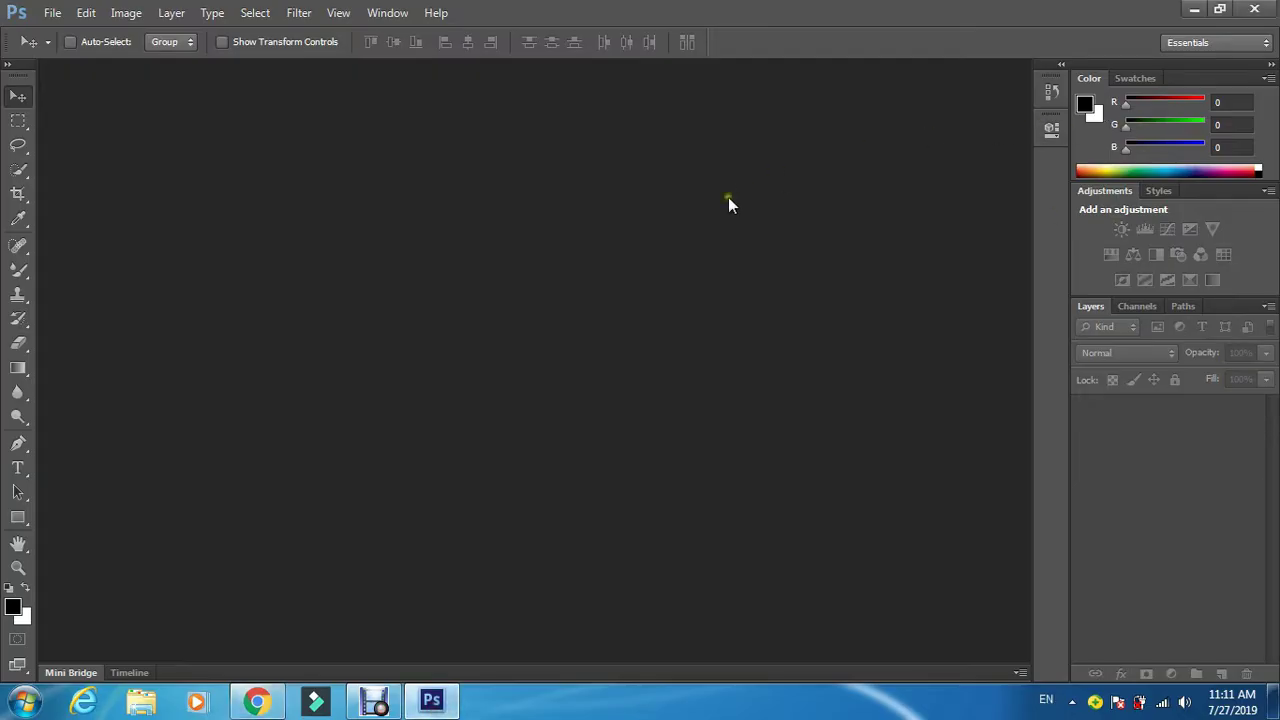
click(50, 13)
click(68, 50)
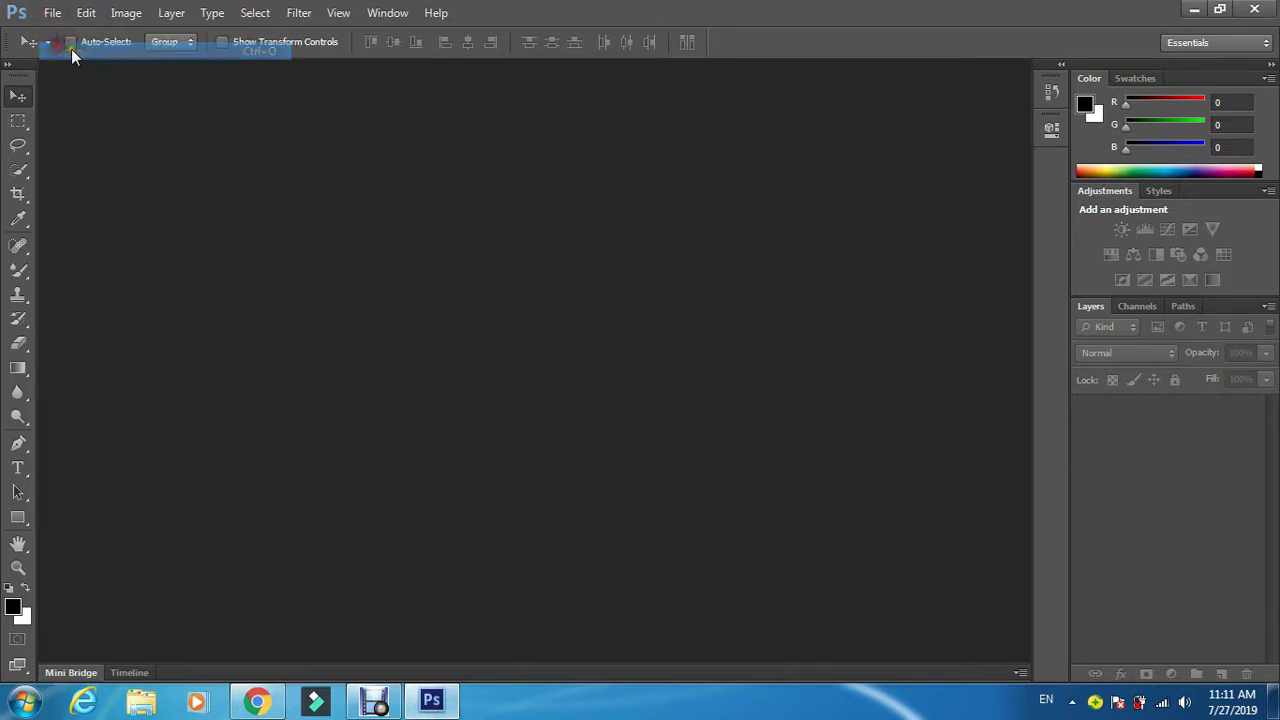
scroll(746, 403, down, 10)
click(617, 496)
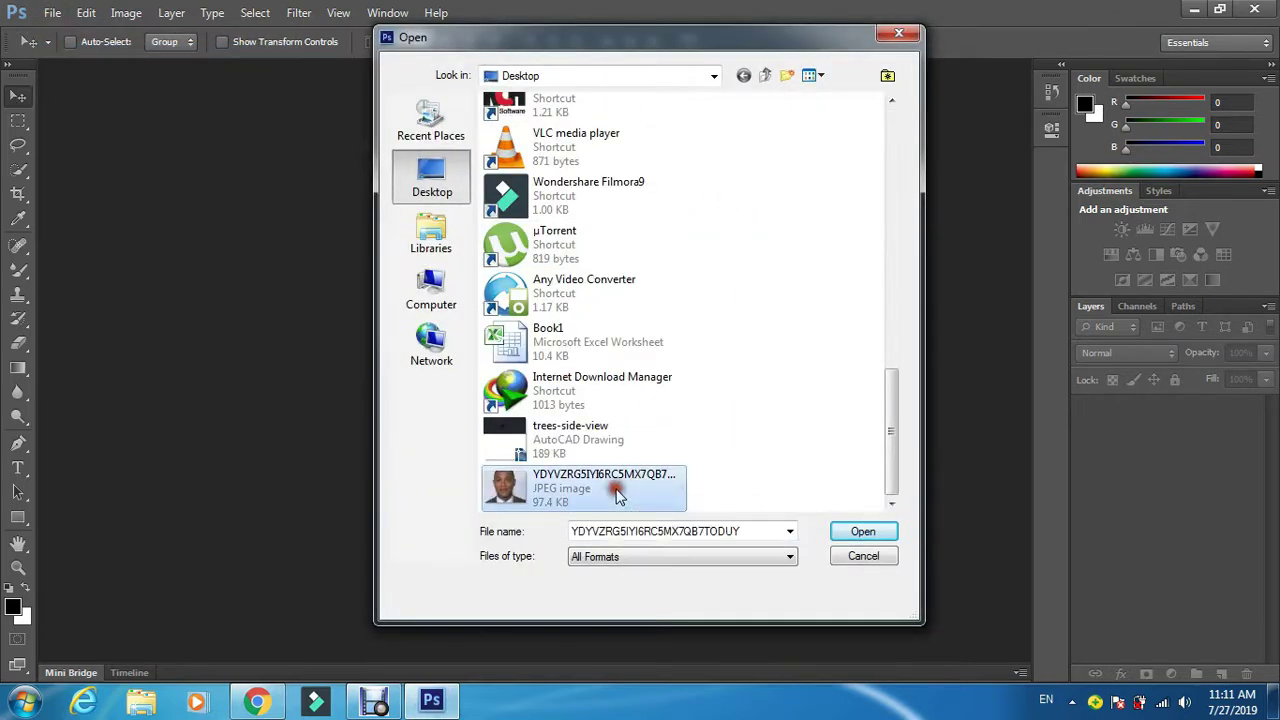
double_click(661, 485)
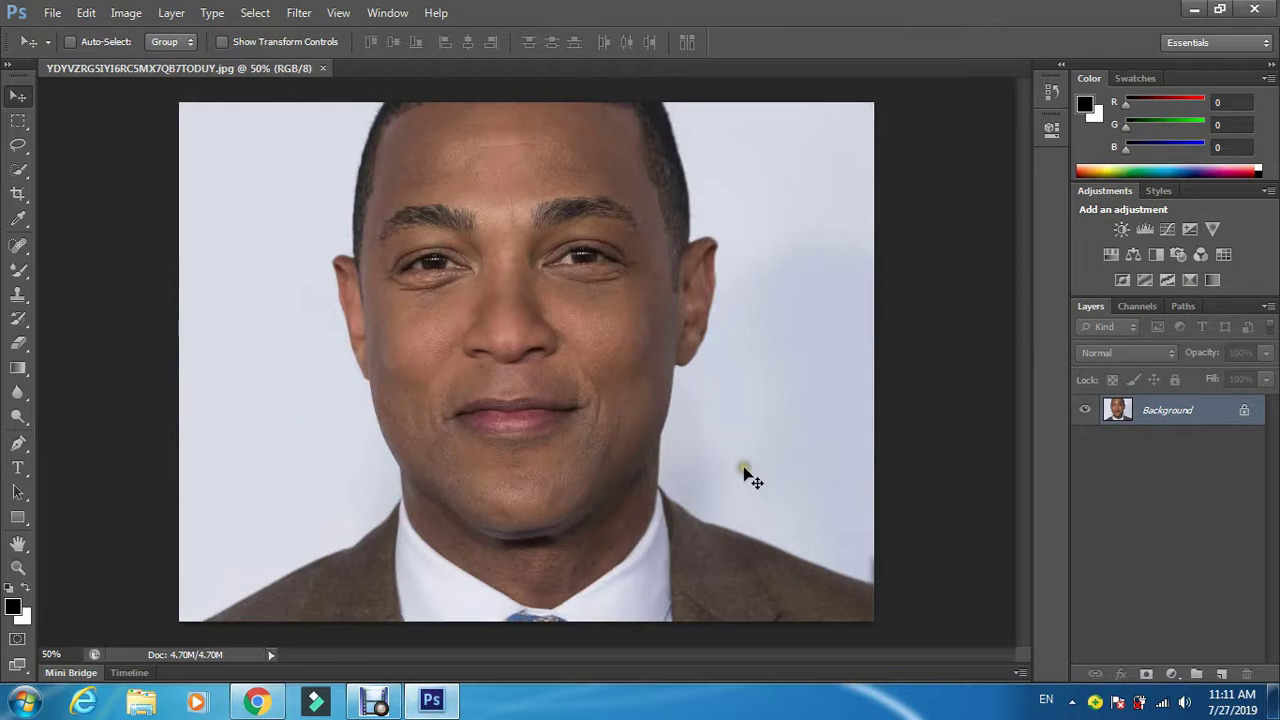
- Darken the skin around the eye on the photo's right side using the Burn tool with a 34 px soft round brush
click(17, 568)
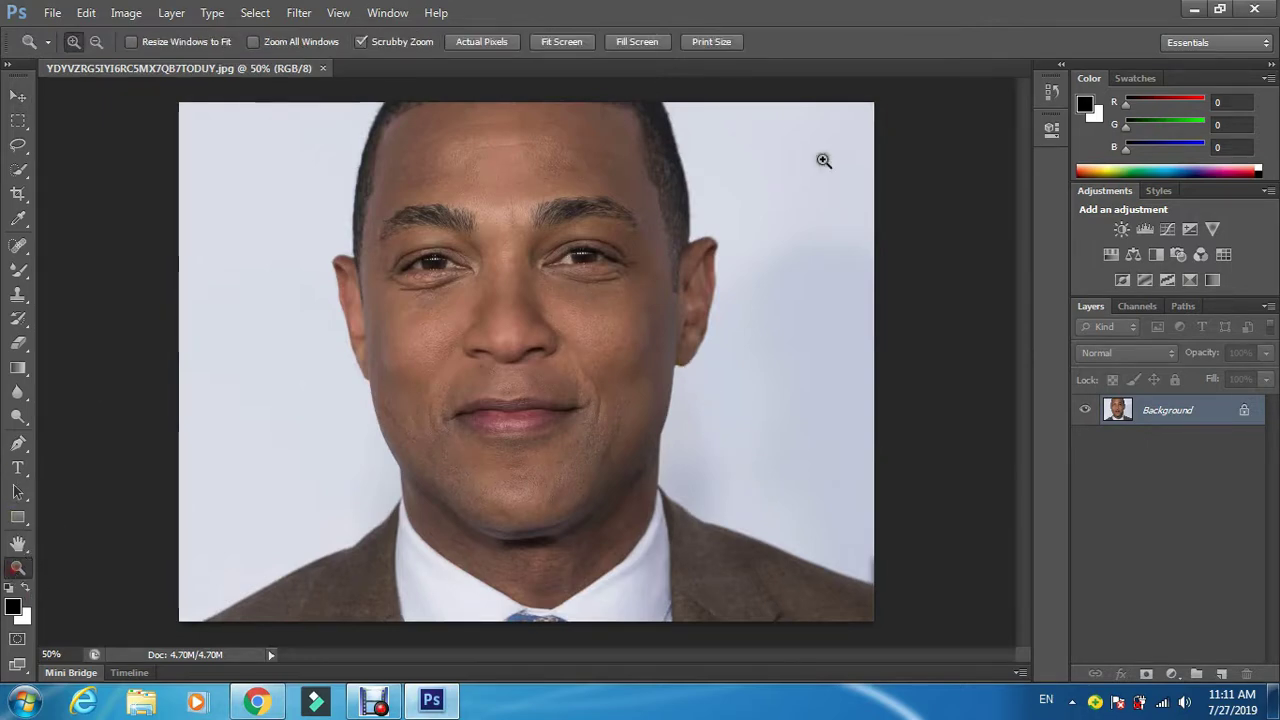
click(540, 221)
click(624, 232)
click(624, 232)
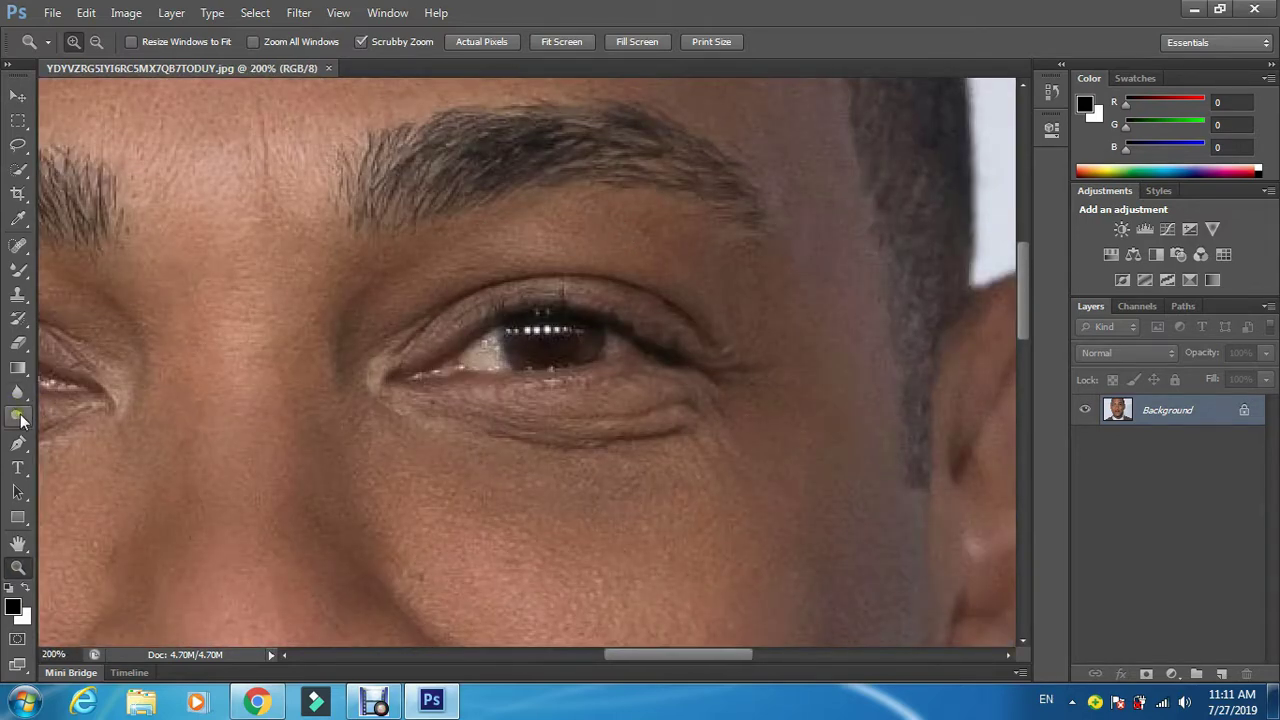
click(18, 416)
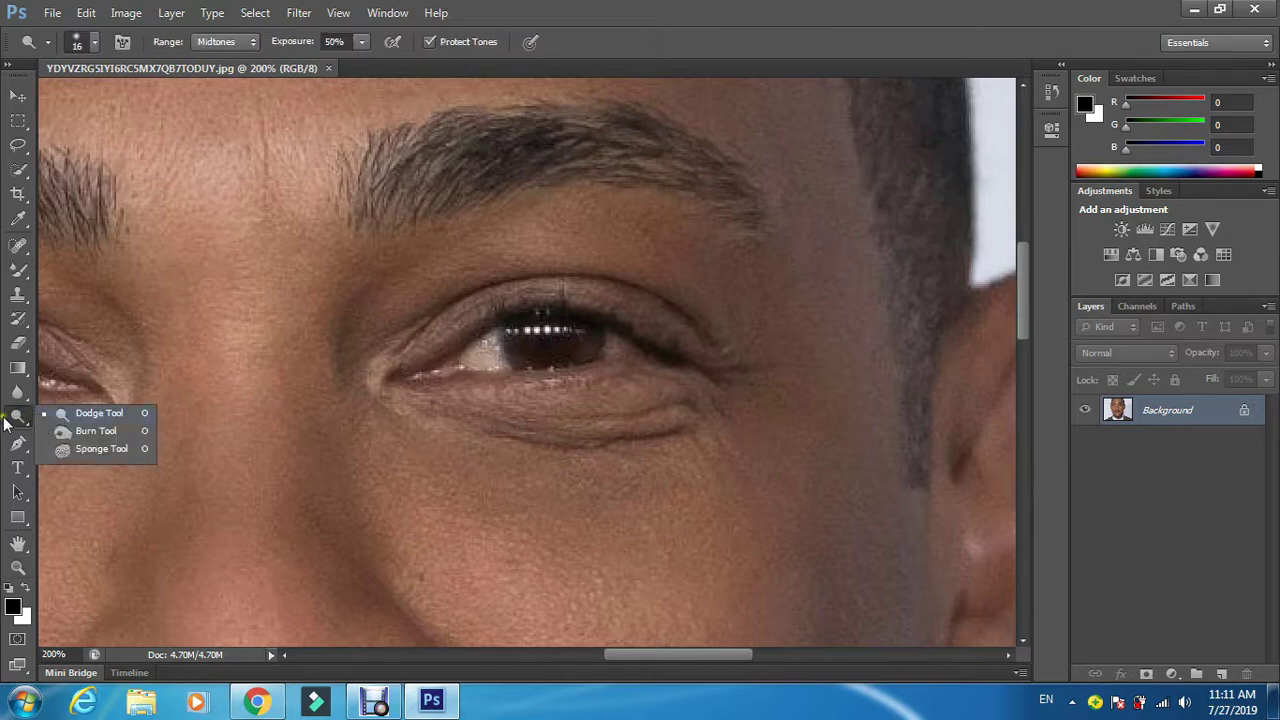
click(88, 430)
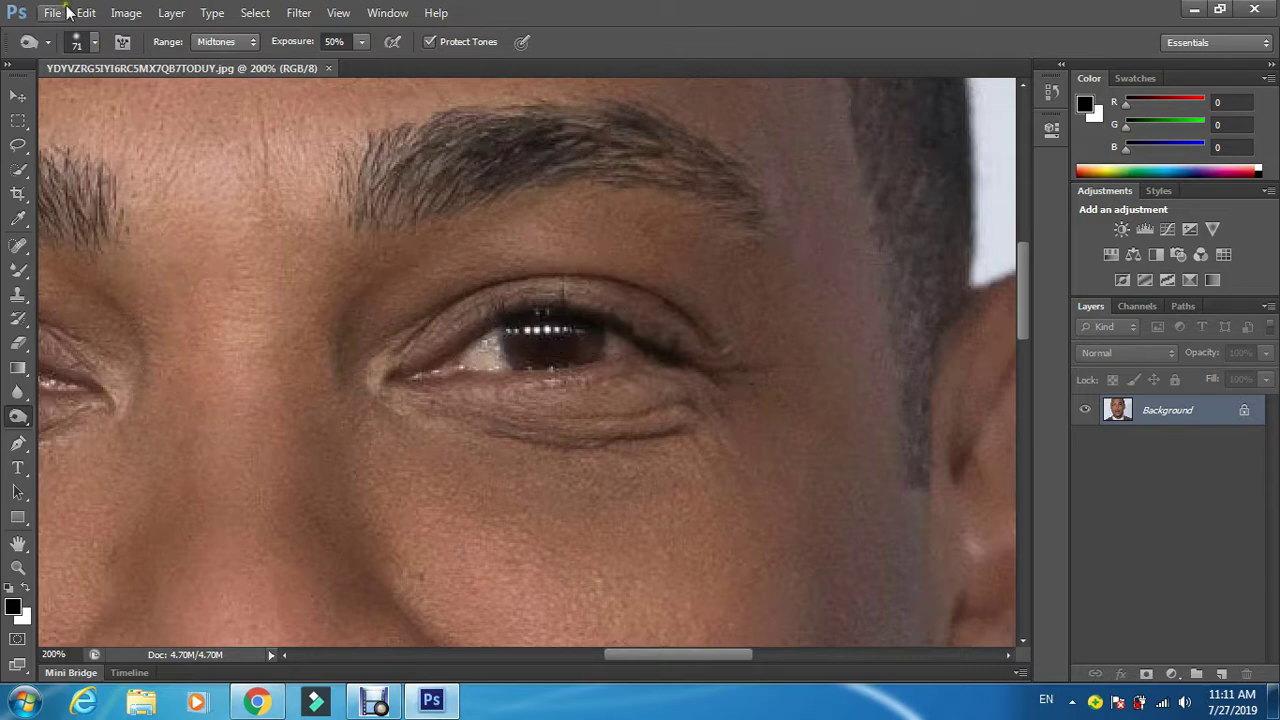
click(91, 44)
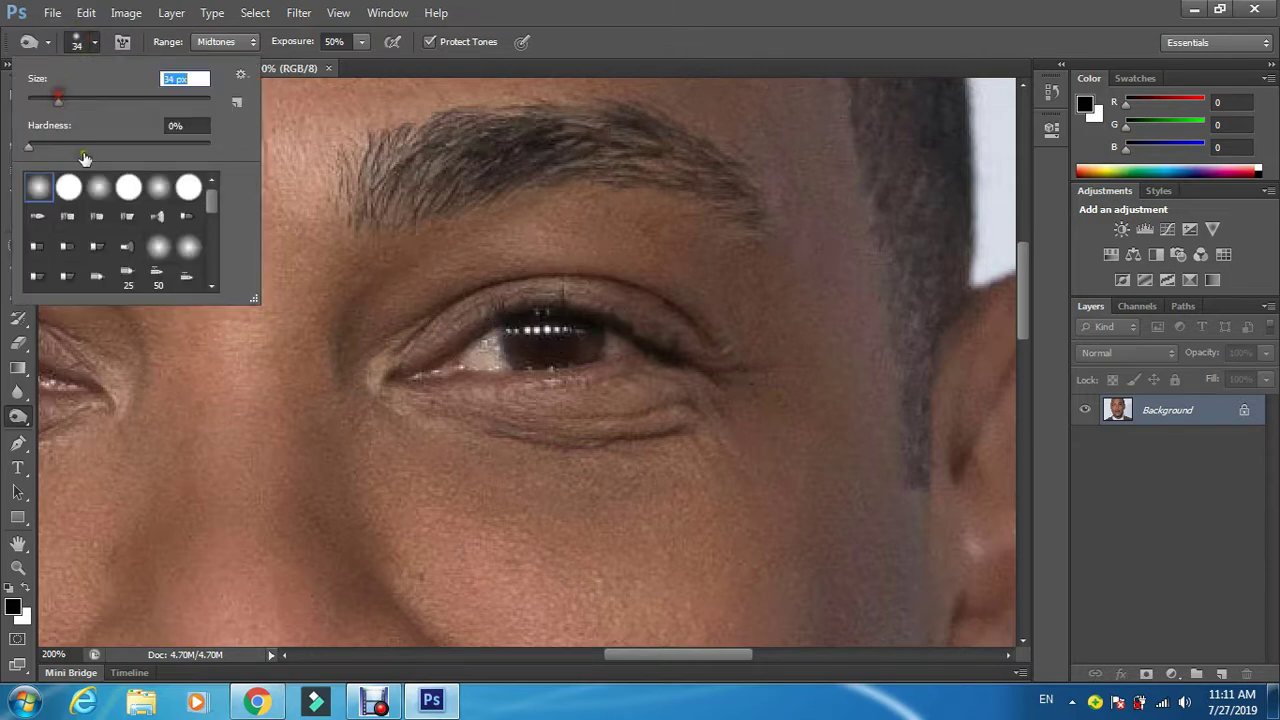
click(161, 188)
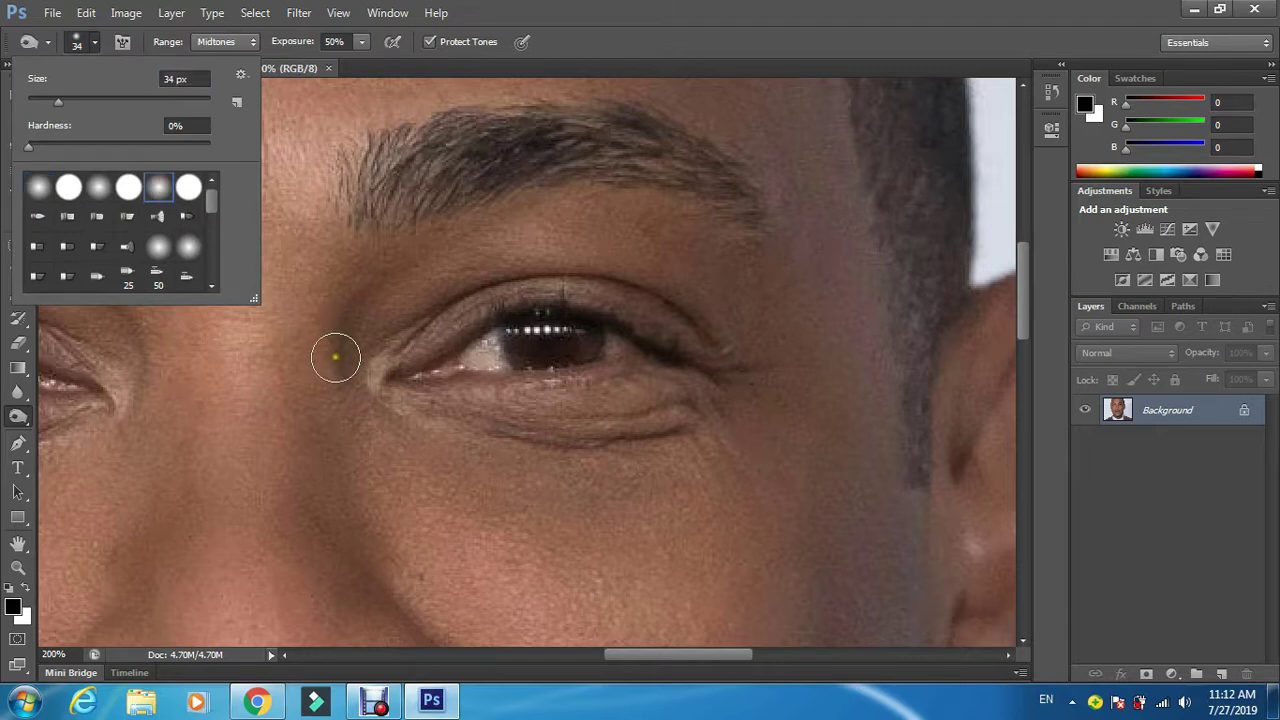
mouse_move(385, 352)
mouse_down()
mouse_move(415, 337)
mouse_move(367, 372)
mouse_move(369, 353)
mouse_move(497, 290)
mouse_move(456, 304)
mouse_move(581, 284)
mouse_move(529, 269)
mouse_move(621, 279)
mouse_move(687, 333)
mouse_move(562, 279)
mouse_move(668, 321)
mouse_move(705, 378)
mouse_move(701, 334)
mouse_move(721, 377)
mouse_move(655, 409)
mouse_move(580, 416)
mouse_move(695, 380)
mouse_move(483, 411)
mouse_move(531, 415)
mouse_move(330, 390)
mouse_move(464, 405)
mouse_move(601, 397)
mouse_move(478, 399)
mouse_move(610, 393)
mouse_move(668, 374)
mouse_move(563, 419)
mouse_move(651, 403)
mouse_move(436, 420)
mouse_move(373, 388)
mouse_move(463, 438)
mouse_move(402, 430)
mouse_move(392, 413)
mouse_move(545, 448)
mouse_move(673, 407)
mouse_move(628, 436)
mouse_move(449, 400)
mouse_move(416, 364)
mouse_up()
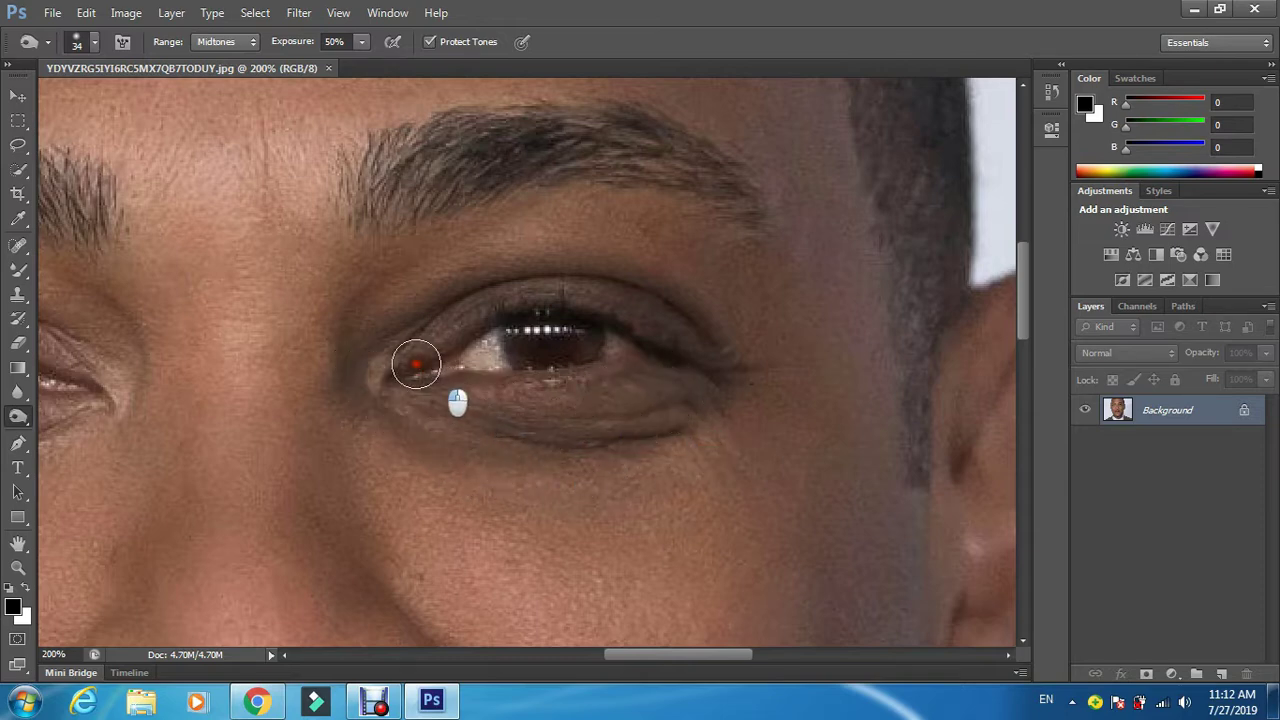
mouse_move(405, 440)
mouse_down()
mouse_move(391, 380)
mouse_move(429, 400)
mouse_move(626, 397)
mouse_move(666, 380)
mouse_move(423, 423)
mouse_move(666, 380)
mouse_move(455, 430)
mouse_move(680, 371)
mouse_move(454, 429)
mouse_move(371, 371)
mouse_move(388, 381)
mouse_move(486, 280)
mouse_move(589, 277)
mouse_move(506, 269)
mouse_move(693, 335)
mouse_move(640, 286)
mouse_move(711, 360)
mouse_move(706, 386)
mouse_move(513, 457)
mouse_move(388, 393)
mouse_move(586, 389)
mouse_move(571, 389)
mouse_move(663, 371)
mouse_move(477, 435)
mouse_up()
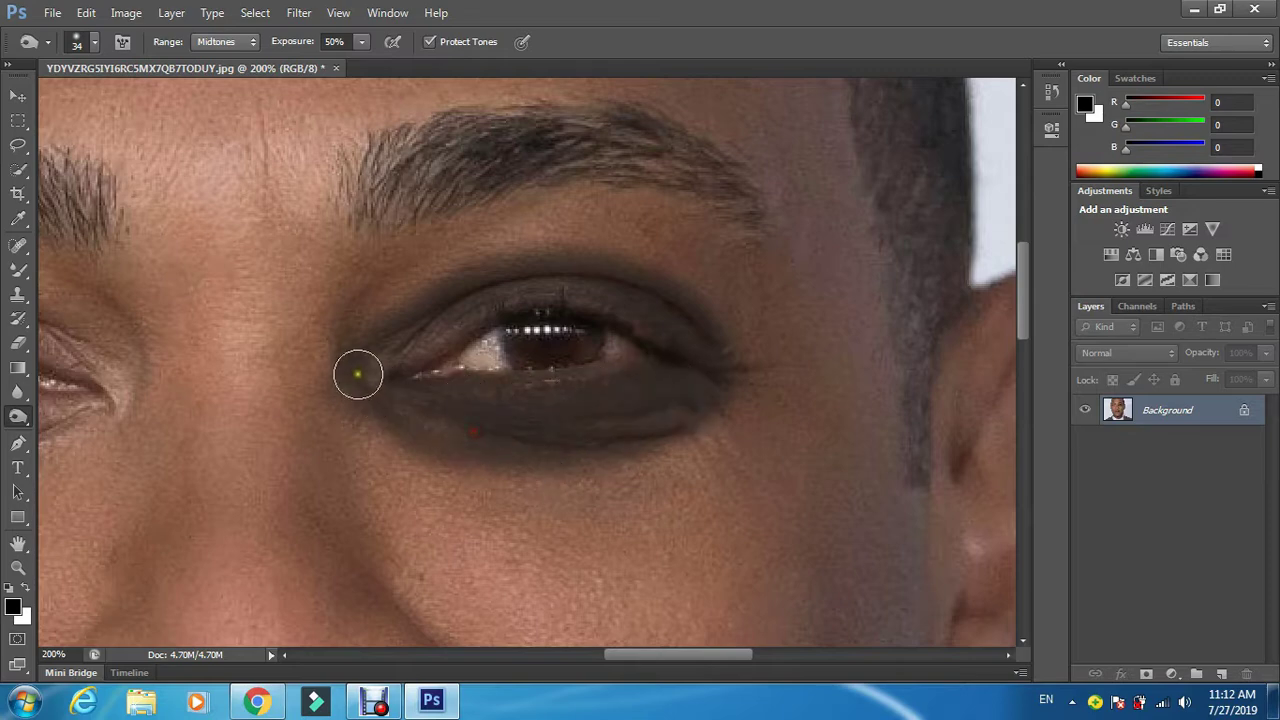
mouse_move(359, 366)
mouse_down()
mouse_move(526, 494)
mouse_move(383, 429)
mouse_move(654, 466)
mouse_move(615, 476)
mouse_up()
- Set the foreground color to dark red 8b0808
click(13, 606)
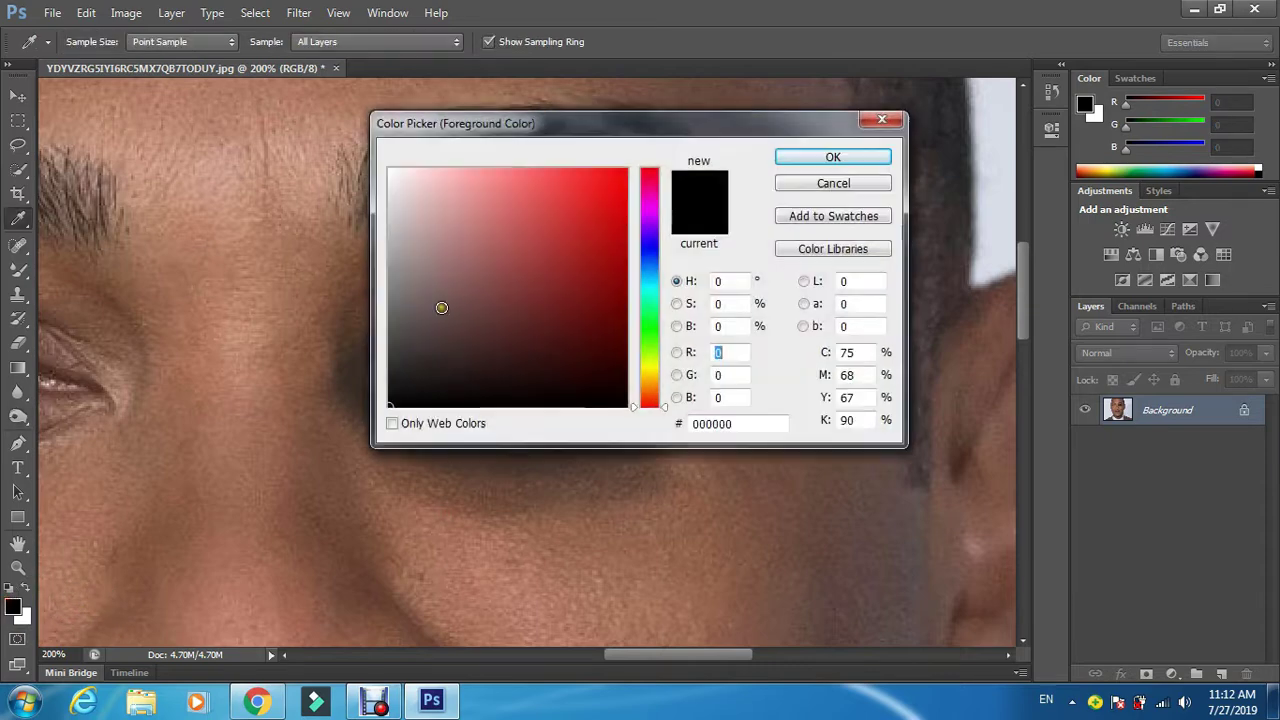
click(586, 228)
click(613, 277)
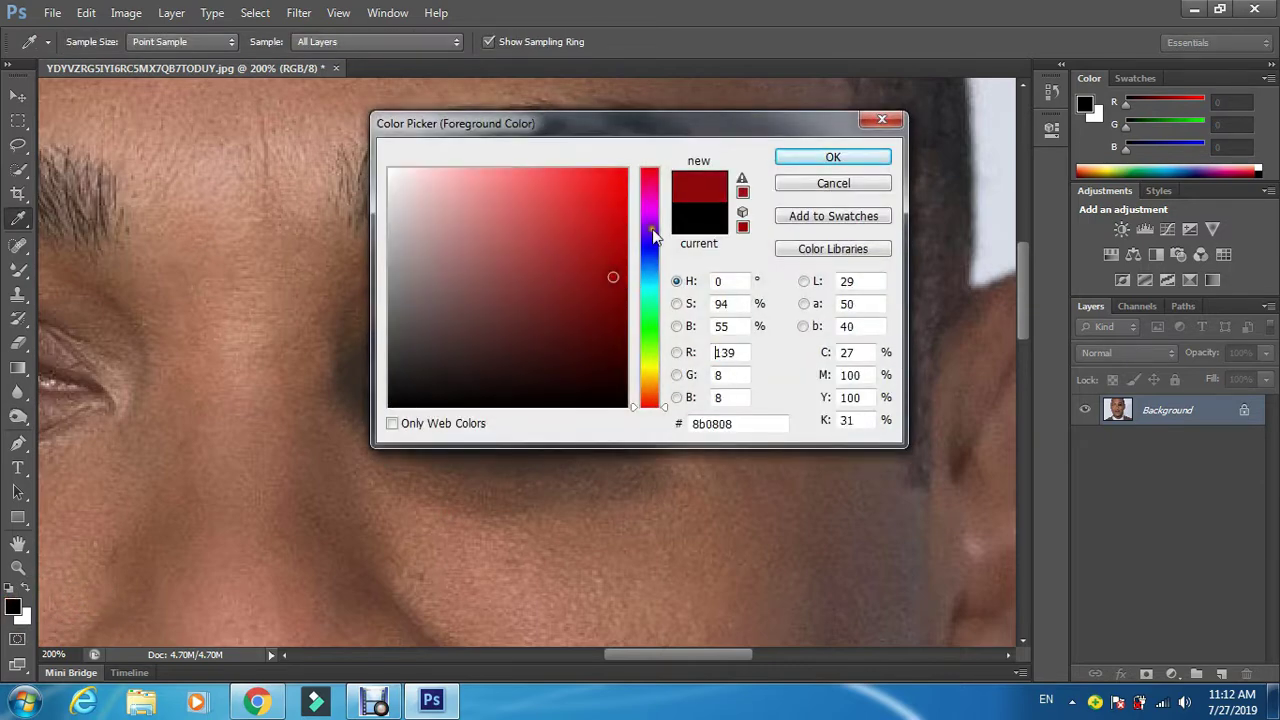
click(808, 158)
- Deepen and widen the burned area around the same eye towards brow, temple and cheek, enlarging the brush to 60 px and raising exposure to 100%
mouse_move(466, 423)
mouse_down()
mouse_move(344, 405)
mouse_move(468, 441)
mouse_move(549, 433)
mouse_move(407, 454)
mouse_move(663, 442)
mouse_move(621, 483)
mouse_move(580, 490)
mouse_move(715, 399)
mouse_move(657, 467)
mouse_move(720, 359)
mouse_move(740, 408)
mouse_move(719, 304)
mouse_move(748, 342)
mouse_move(685, 260)
mouse_move(532, 243)
mouse_move(381, 300)
mouse_move(325, 369)
mouse_move(334, 447)
mouse_move(466, 489)
mouse_move(347, 435)
mouse_move(495, 496)
mouse_move(684, 466)
mouse_move(731, 430)
mouse_move(697, 469)
mouse_move(766, 418)
mouse_move(776, 361)
mouse_move(642, 471)
mouse_move(731, 400)
mouse_move(672, 464)
mouse_move(423, 438)
mouse_move(428, 456)
mouse_move(624, 482)
mouse_move(695, 394)
mouse_move(651, 499)
mouse_move(568, 511)
mouse_move(455, 430)
mouse_move(471, 472)
mouse_move(616, 501)
mouse_move(709, 411)
mouse_move(683, 465)
mouse_move(526, 524)
mouse_move(424, 419)
mouse_move(400, 415)
mouse_move(466, 488)
mouse_move(605, 517)
mouse_move(713, 421)
mouse_up()
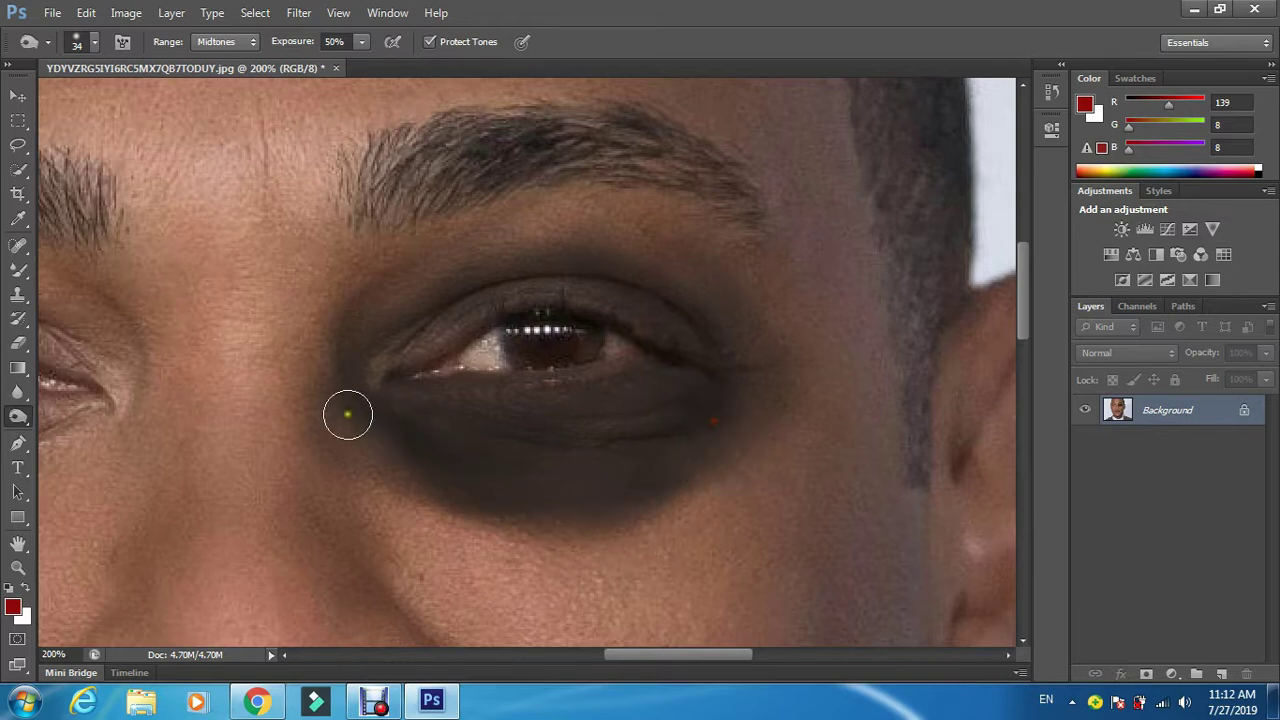
click(96, 43)
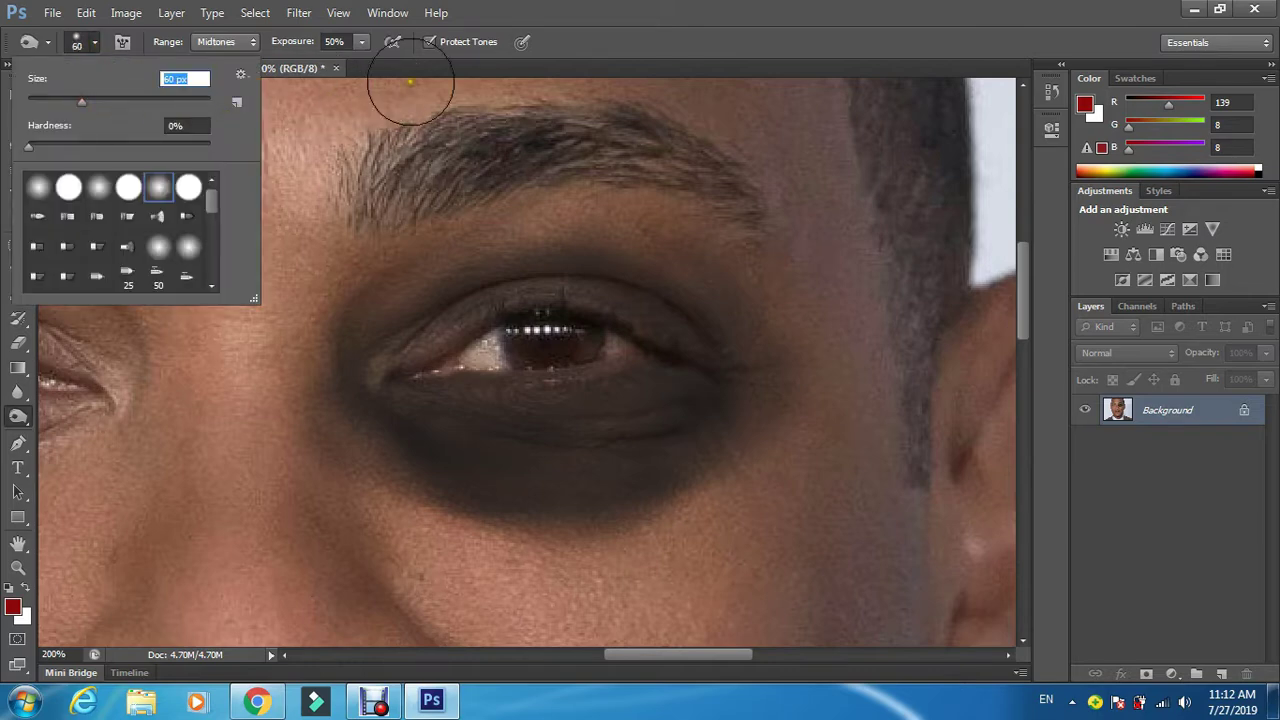
mouse_move(347, 362)
mouse_down()
mouse_move(451, 232)
mouse_move(404, 320)
mouse_move(719, 197)
mouse_move(489, 212)
mouse_move(349, 277)
mouse_move(329, 334)
mouse_move(380, 491)
mouse_move(368, 485)
mouse_move(400, 514)
mouse_move(590, 586)
mouse_move(557, 577)
mouse_move(766, 466)
mouse_move(823, 377)
mouse_move(690, 521)
mouse_move(771, 266)
mouse_move(786, 309)
mouse_move(589, 186)
mouse_move(713, 228)
mouse_move(337, 217)
mouse_move(314, 334)
mouse_move(257, 443)
mouse_move(334, 146)
mouse_move(514, 91)
mouse_move(703, 150)
mouse_move(823, 363)
mouse_up()
mouse_move(806, 266)
mouse_down()
mouse_move(817, 406)
mouse_move(738, 512)
mouse_up()
scroll(648, 506, down, 2)
mouse_move(660, 494)
mouse_down()
mouse_move(620, 520)
mouse_move(389, 466)
mouse_move(528, 512)
mouse_move(780, 429)
mouse_up()
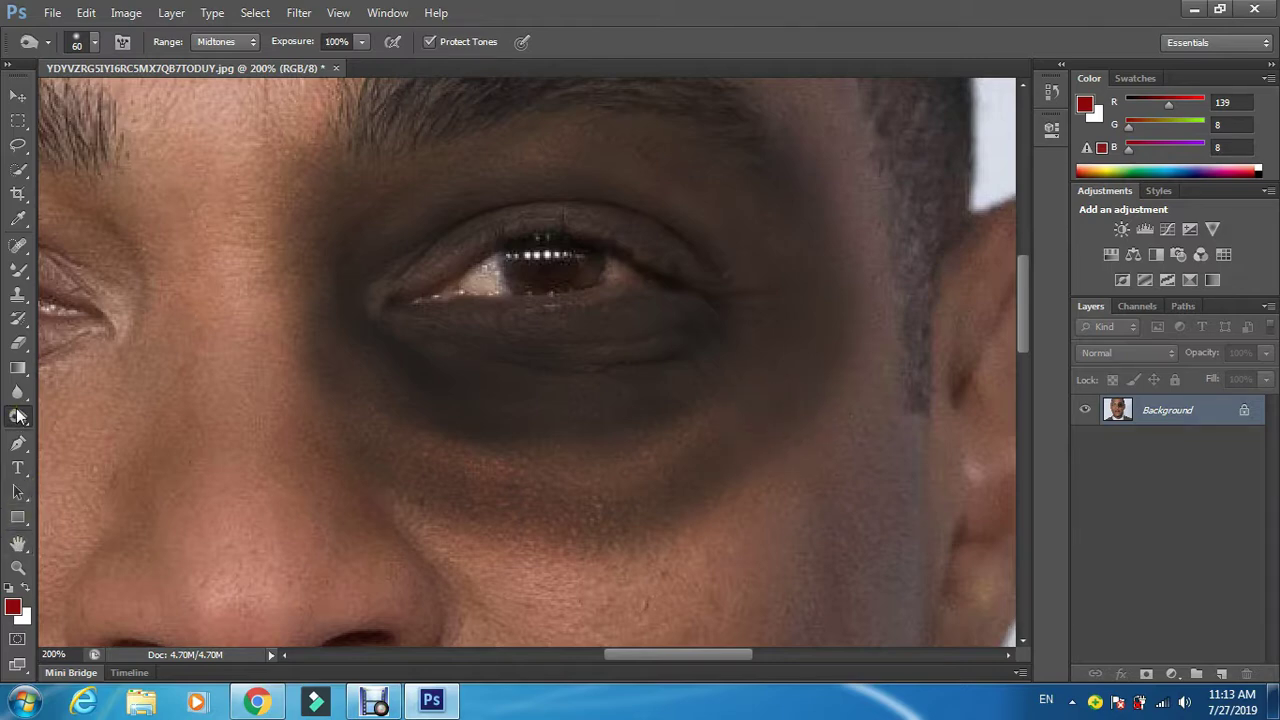
key(ctrl+0)
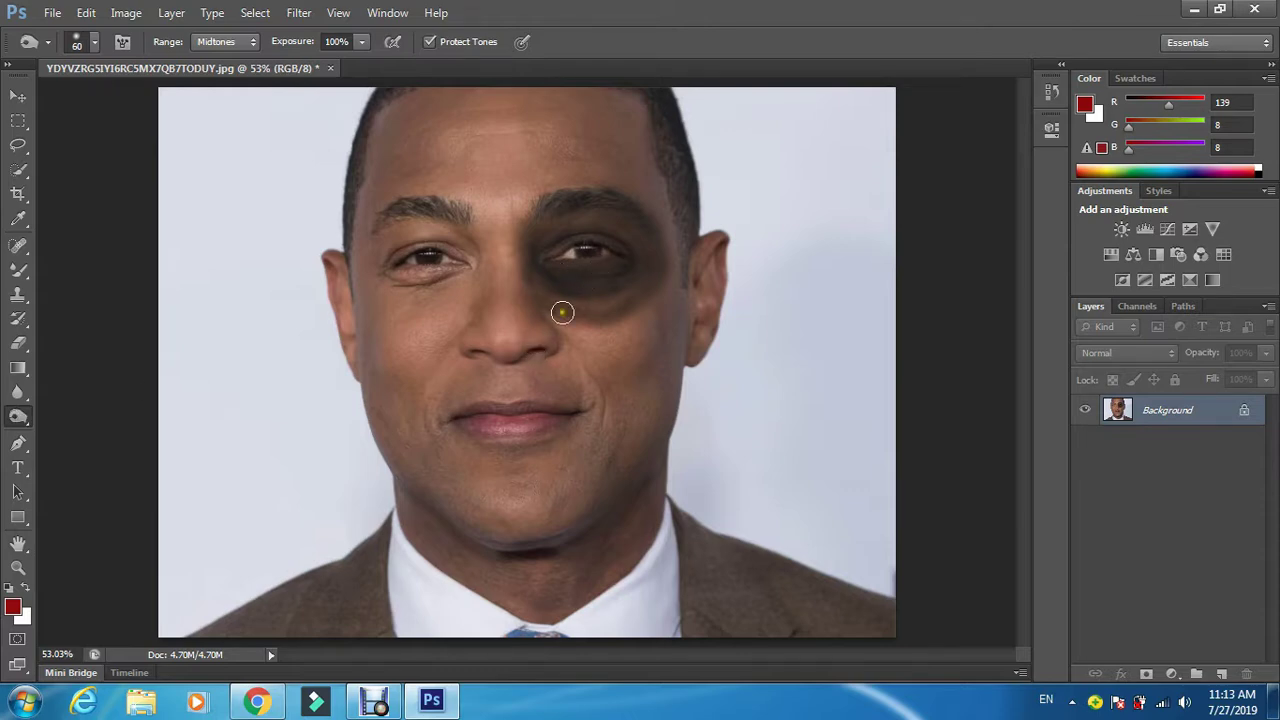
- Desaturate the burned skin below, beside and above the eye using the Sponge tool in Desaturate mode
click(18, 567)
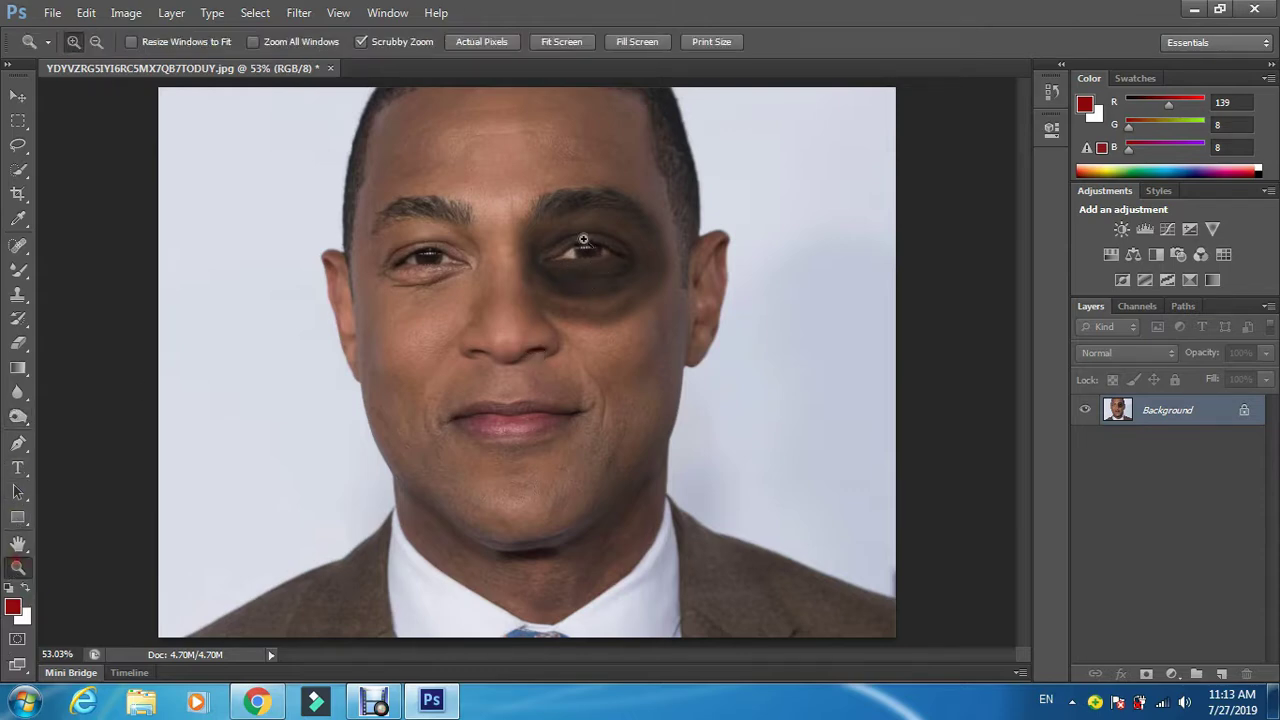
drag(627, 222, 629, 224)
click(629, 224)
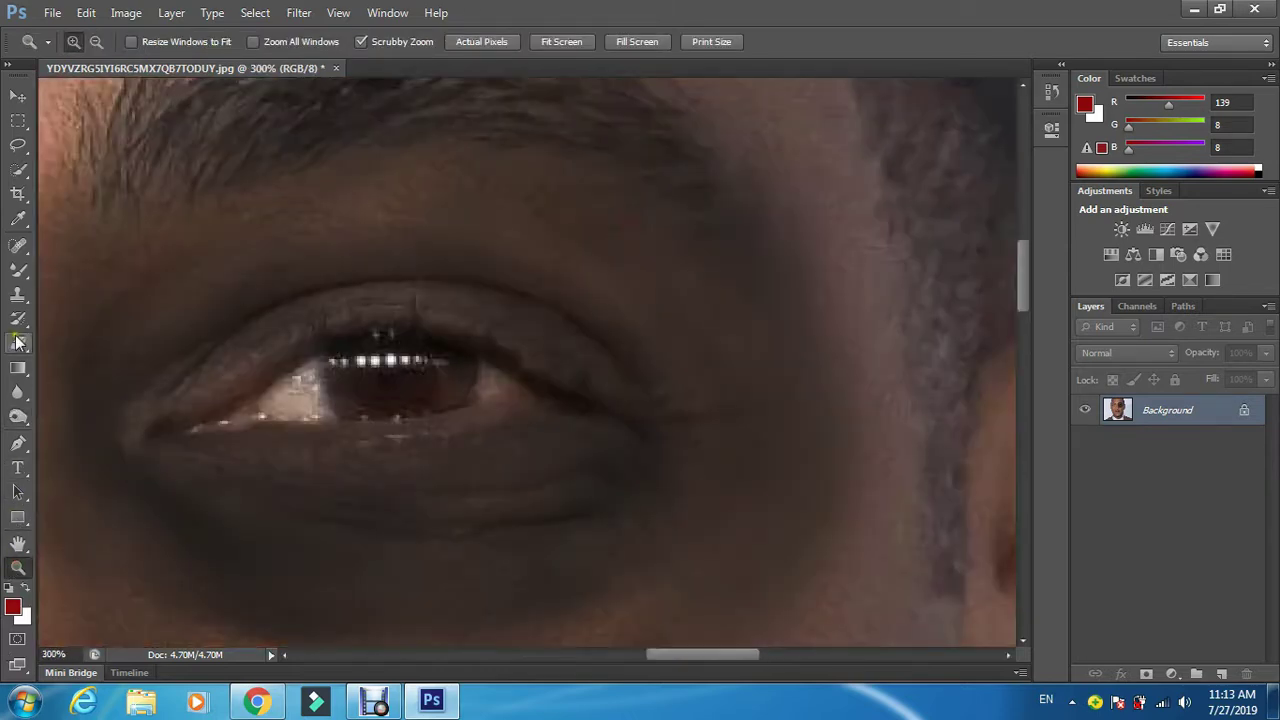
click(19, 418)
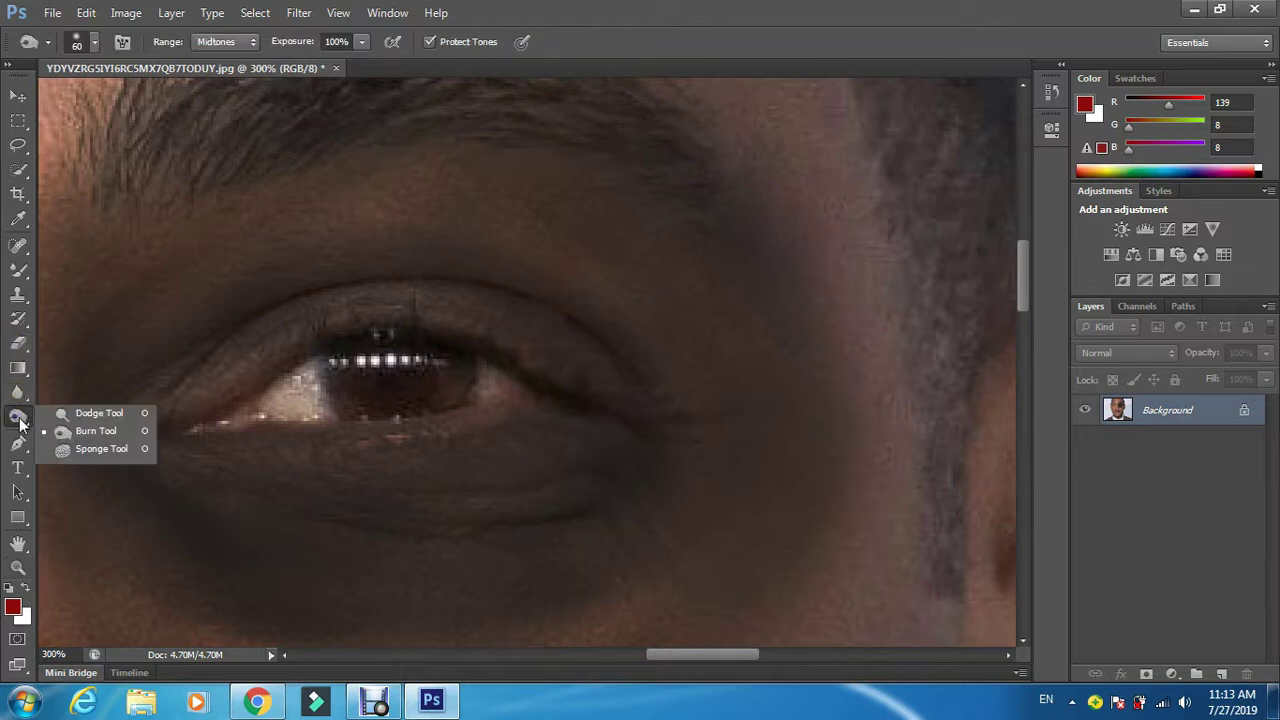
click(93, 449)
scroll(449, 443, down, 1)
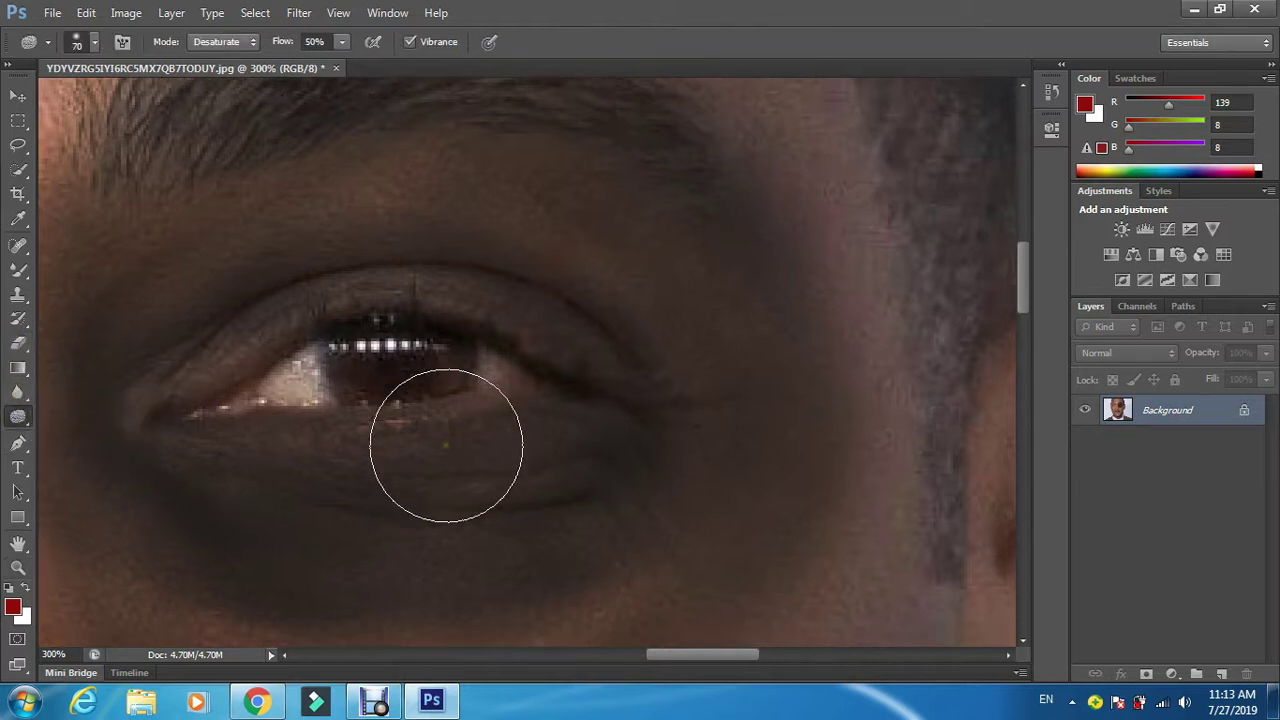
scroll(445, 445, down, 2)
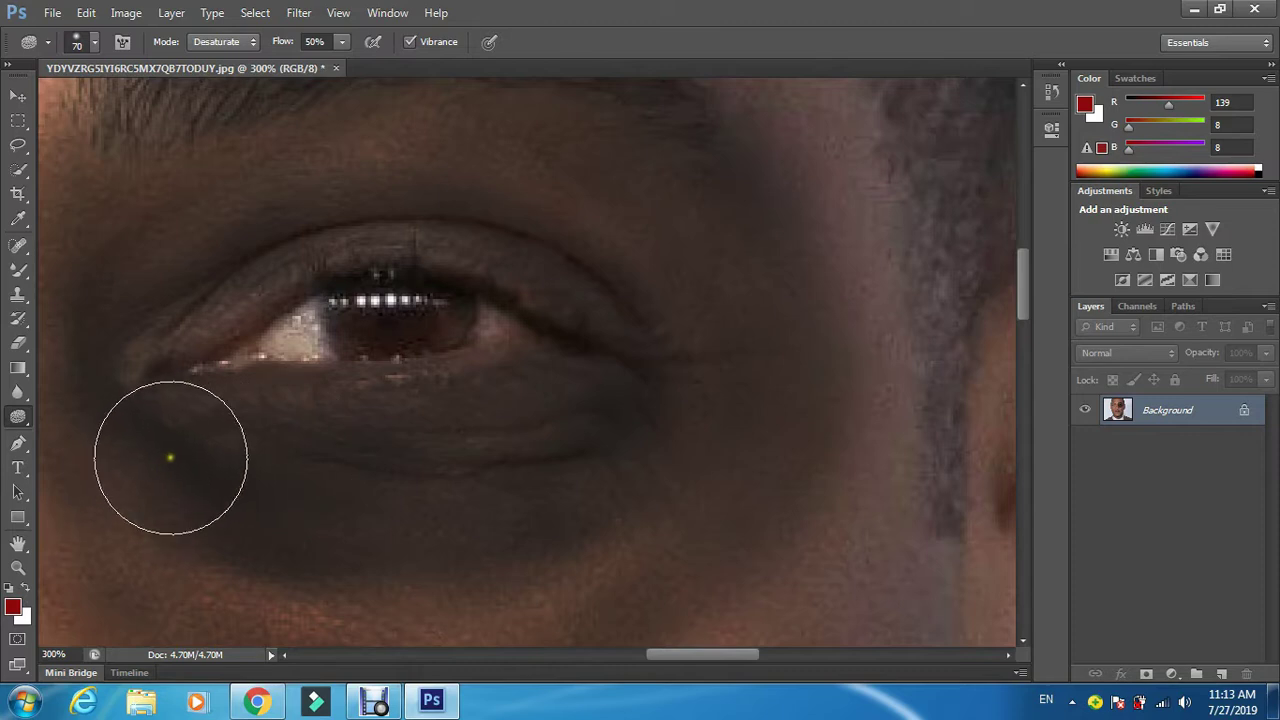
scroll(143, 500, down, 2)
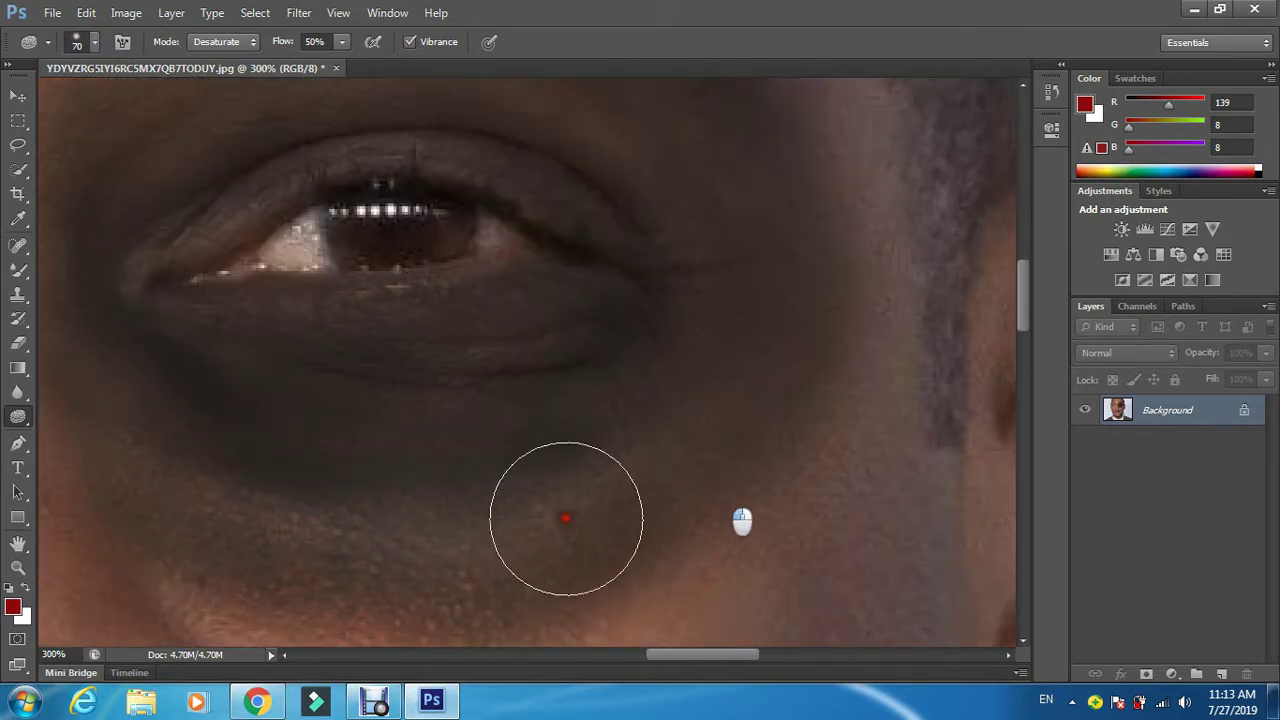
scroll(694, 303, up, 3)
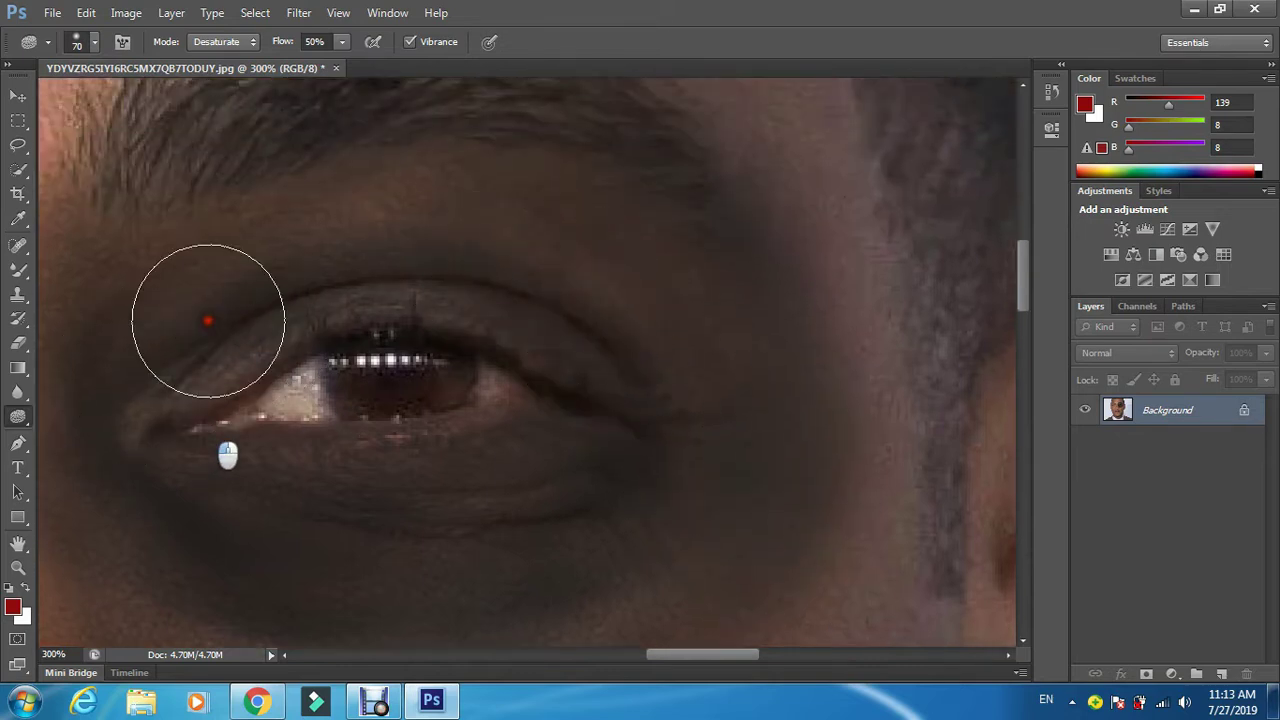
click(76, 524)
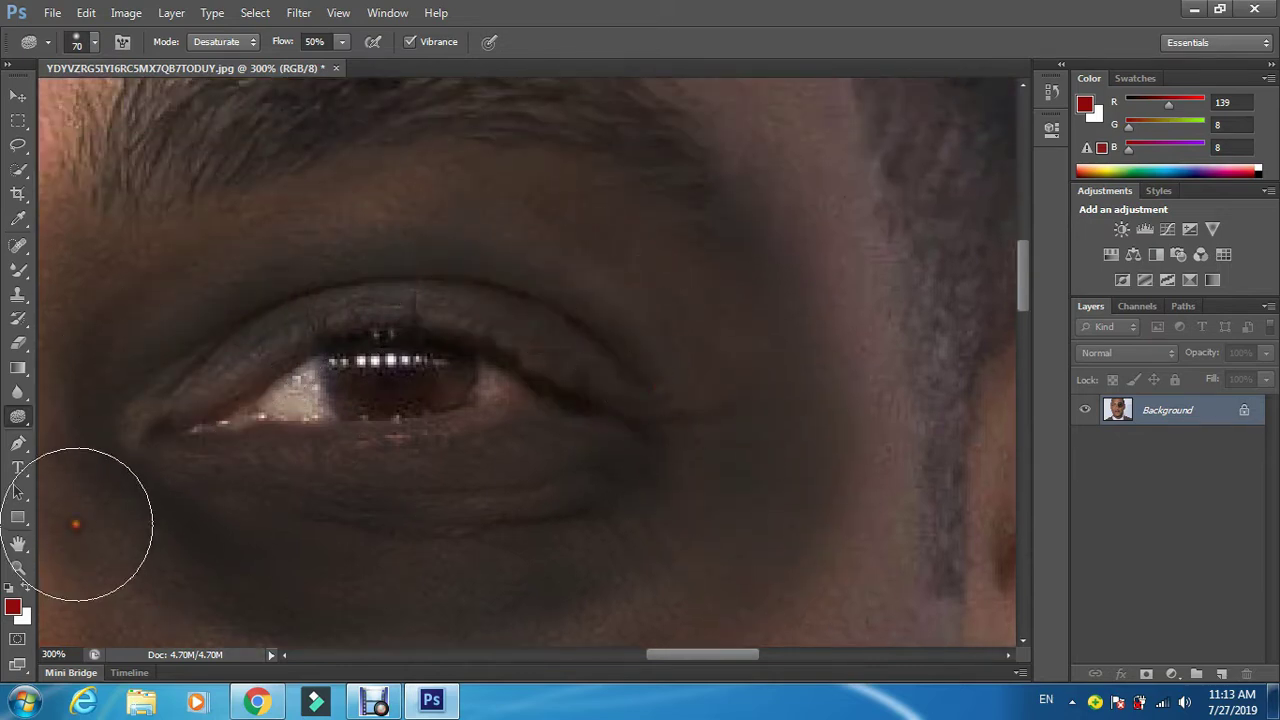
mouse_move(167, 519)
mouse_down()
mouse_move(178, 508)
mouse_move(376, 514)
mouse_move(634, 431)
mouse_move(714, 420)
mouse_up()
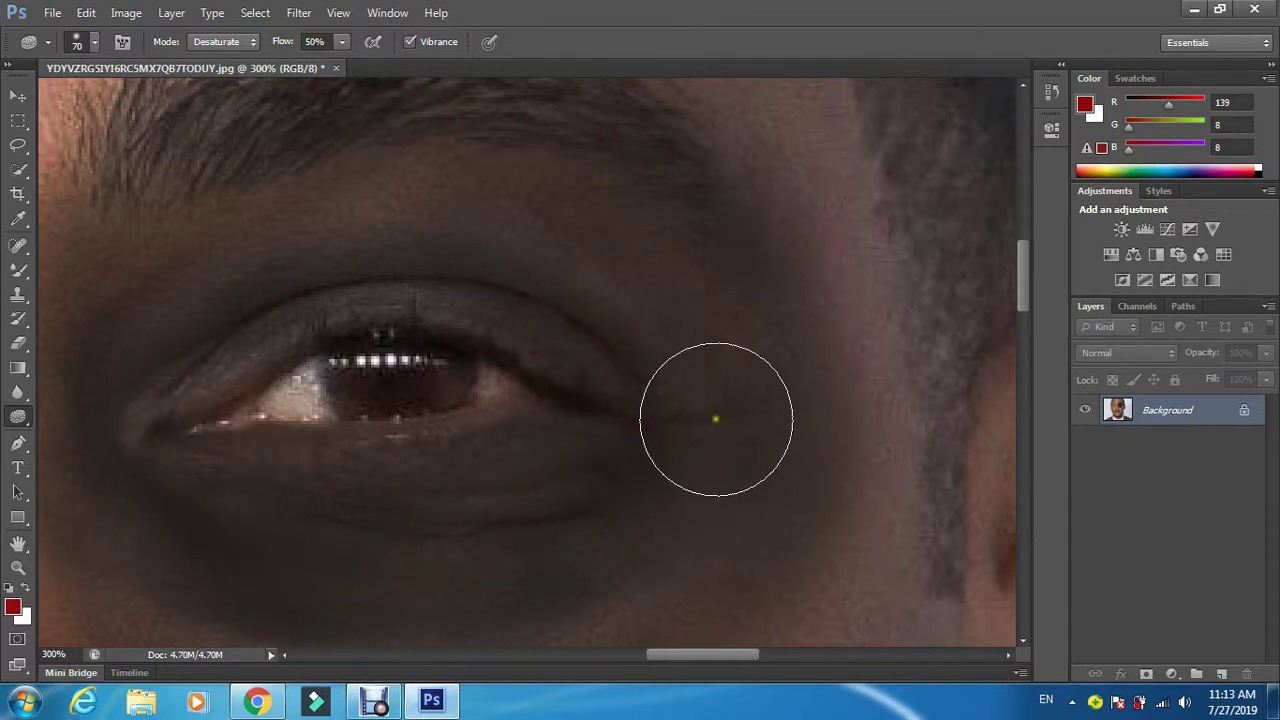
mouse_move(462, 168)
mouse_down()
mouse_move(296, 177)
mouse_move(185, 260)
mouse_up()
- Desaturate the remaining color beneath the eyebrow, beside the nose bridge and along the outer edge of the dark patch with the Sponge tool
scroll(326, 409, up, 3)
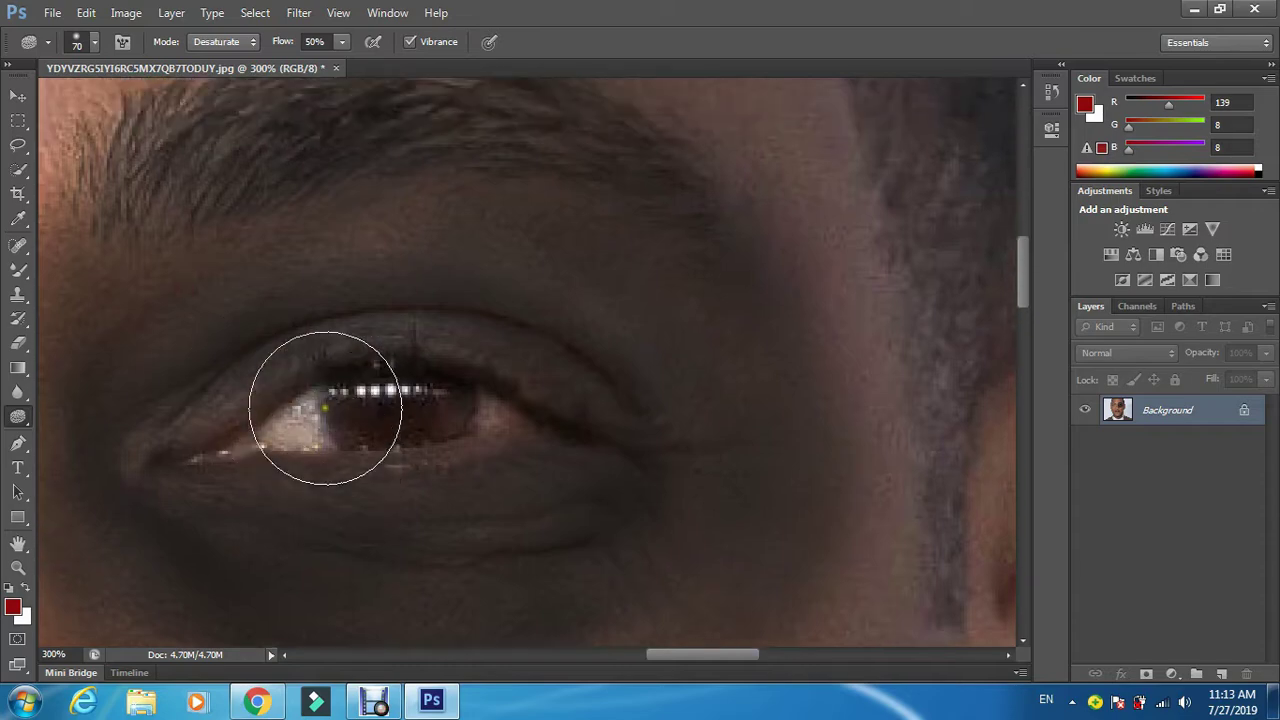
scroll(326, 409, up, 1)
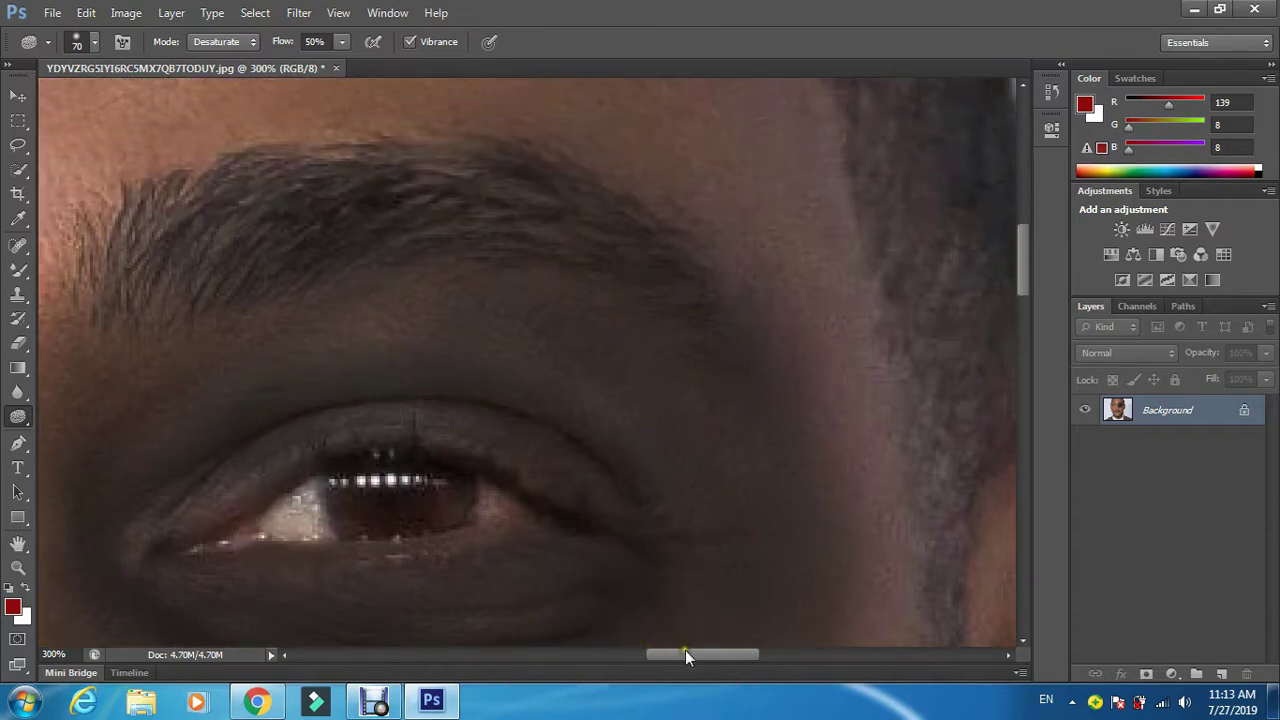
drag(688, 653, 659, 653)
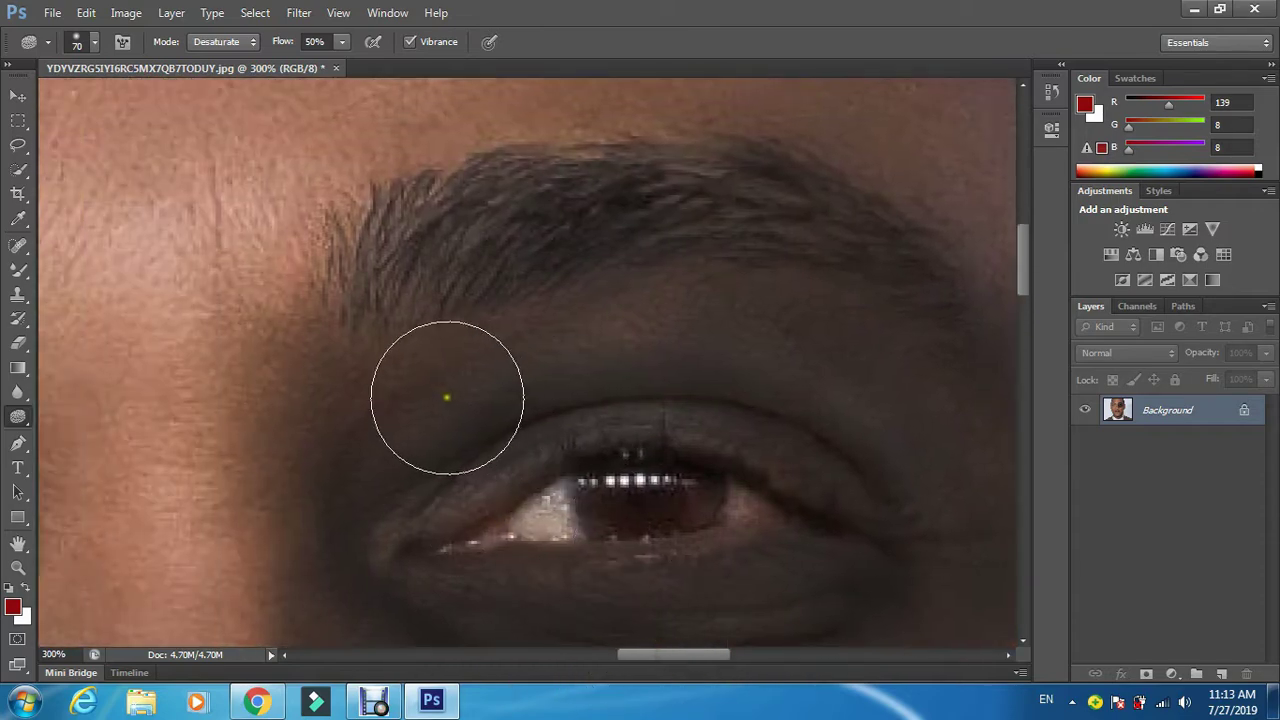
scroll(289, 368, down, 1)
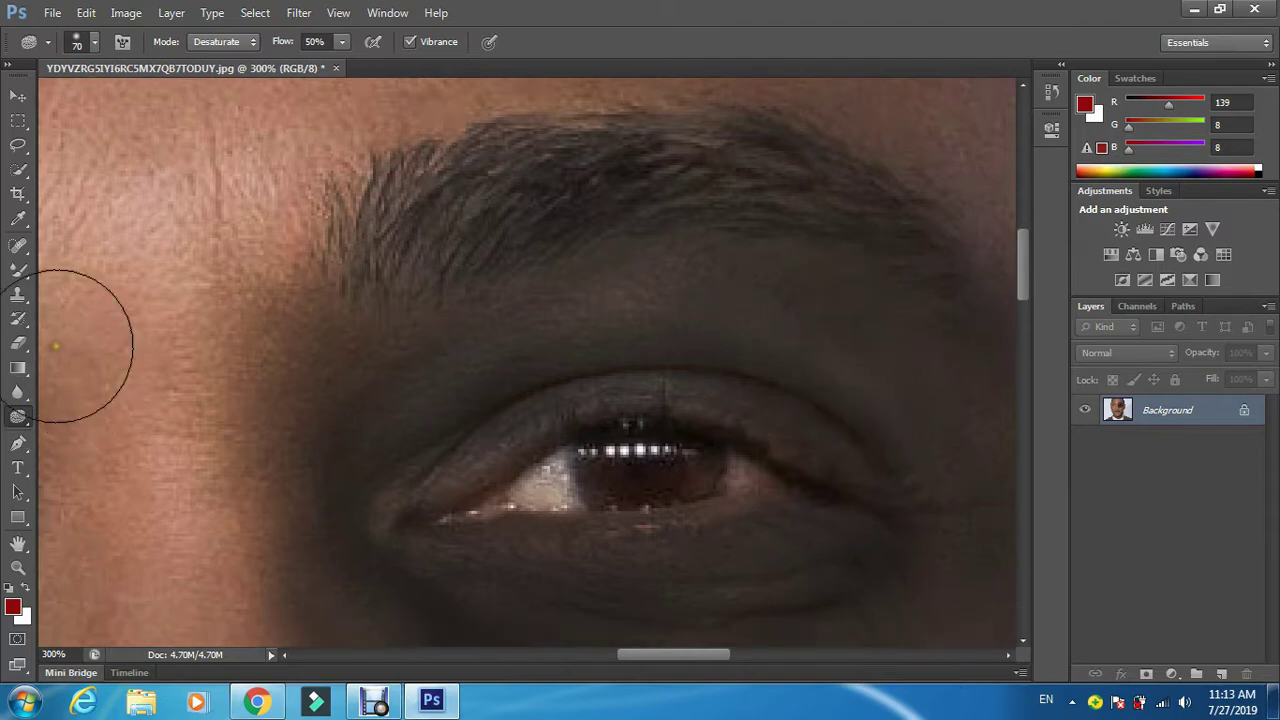
key(ctrl+0)
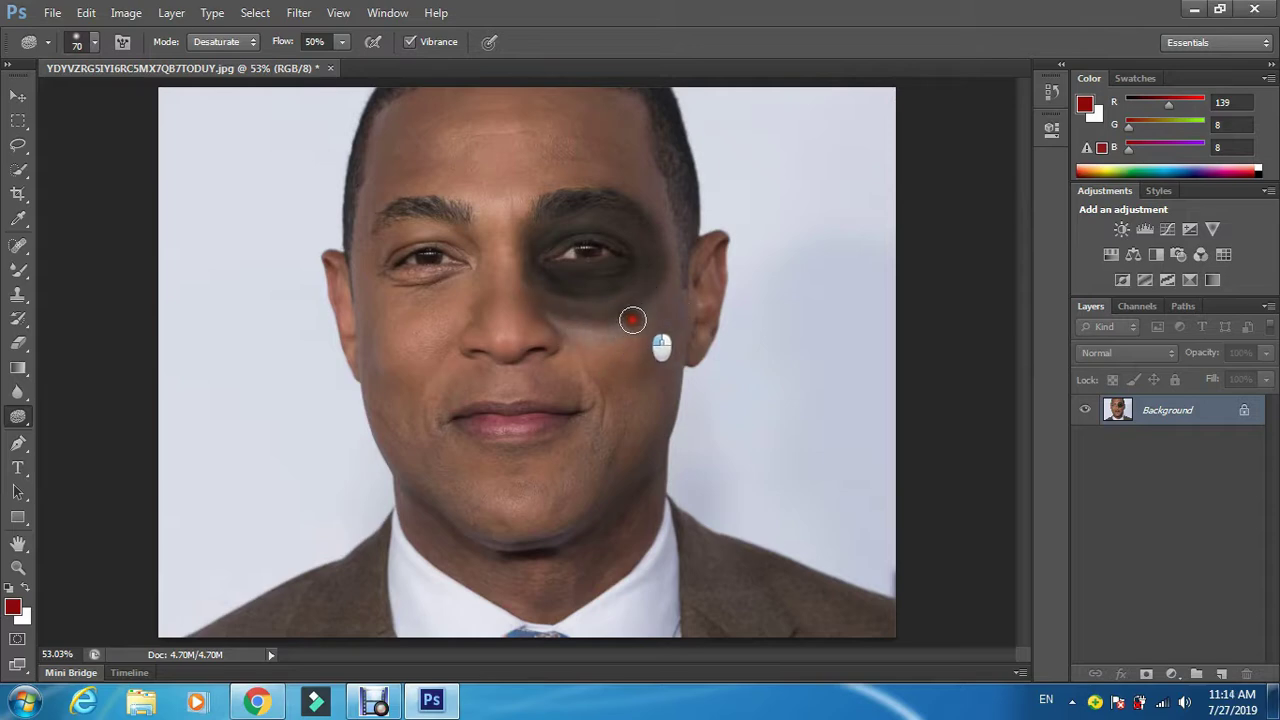
mouse_move(671, 240)
mouse_down()
mouse_move(660, 210)
mouse_move(560, 193)
mouse_move(525, 234)
mouse_move(533, 203)
mouse_move(513, 236)
mouse_move(513, 221)
mouse_move(521, 272)
mouse_up()
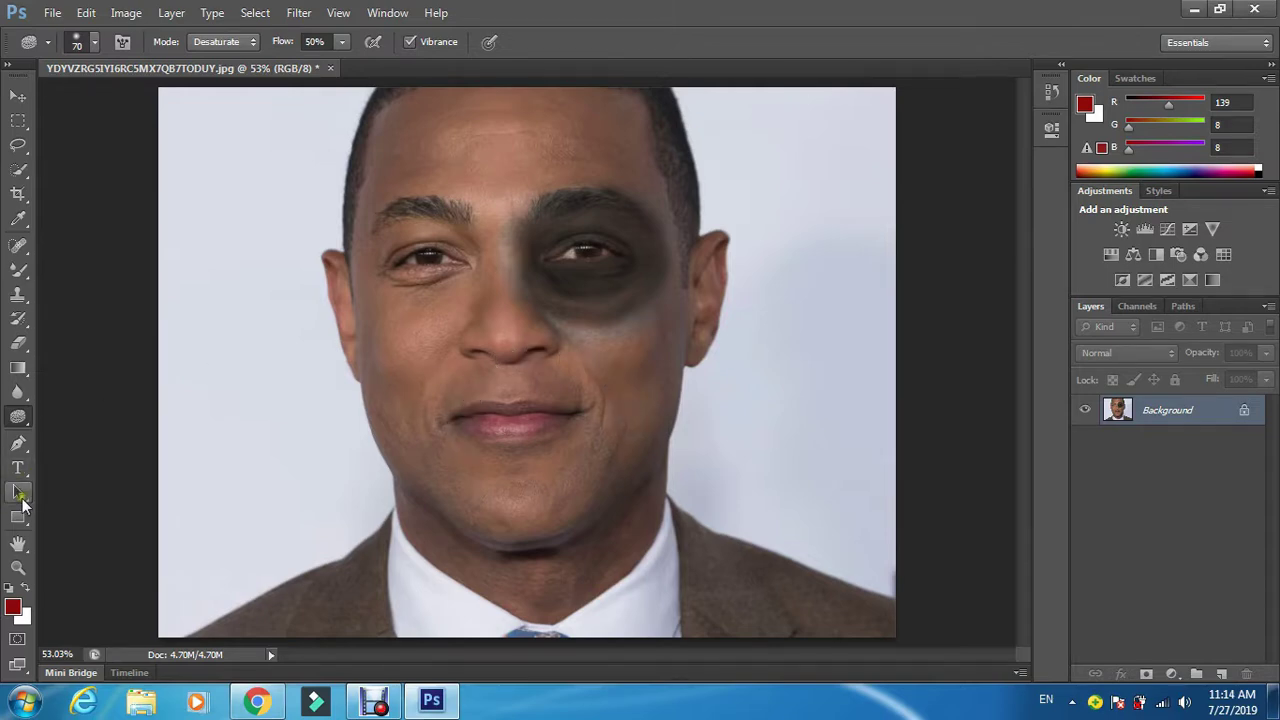
- Select the inner-corner part of the bruised eye's white with the Polygonal Lasso tool
click(15, 566)
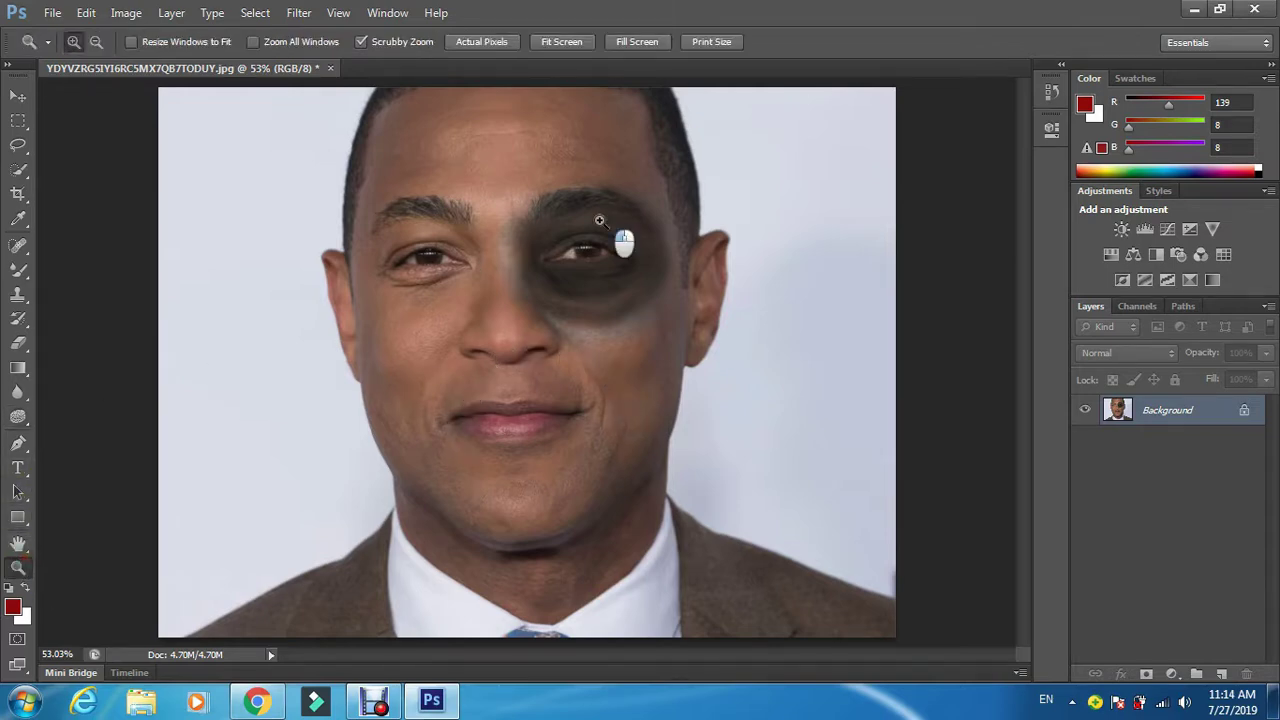
drag(599, 220, 600, 220)
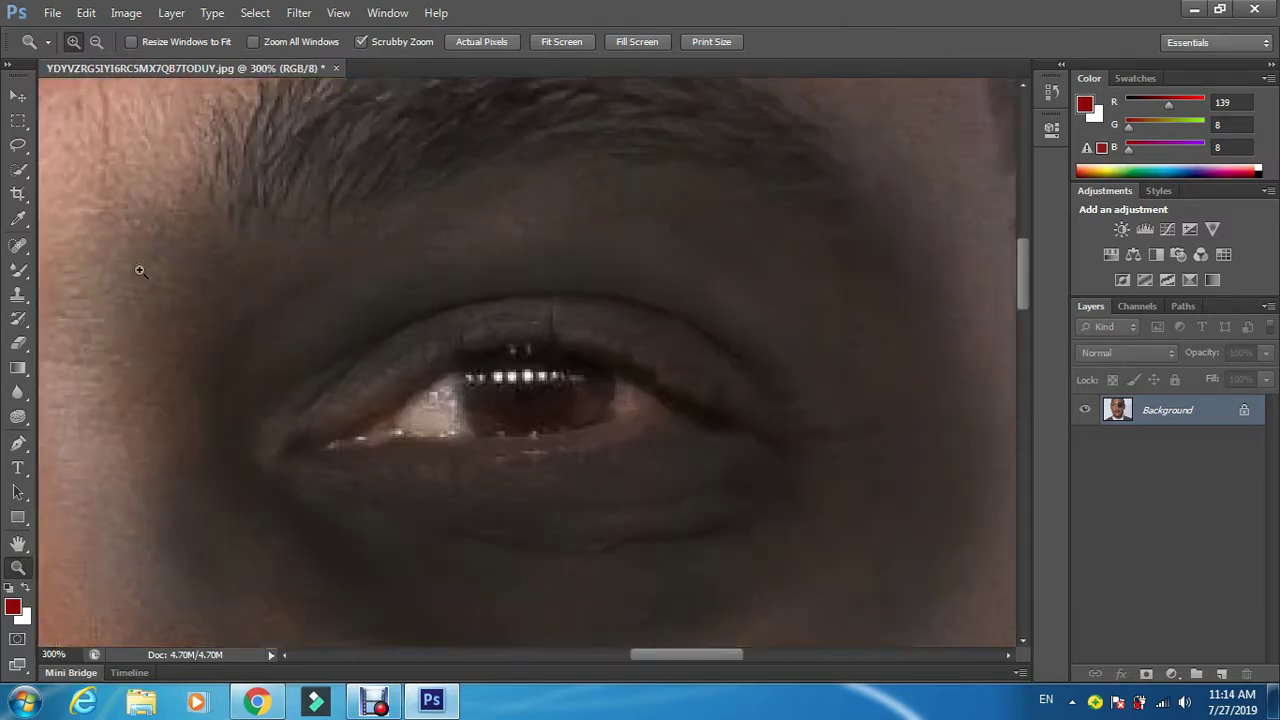
right_click(18, 146)
click(57, 163)
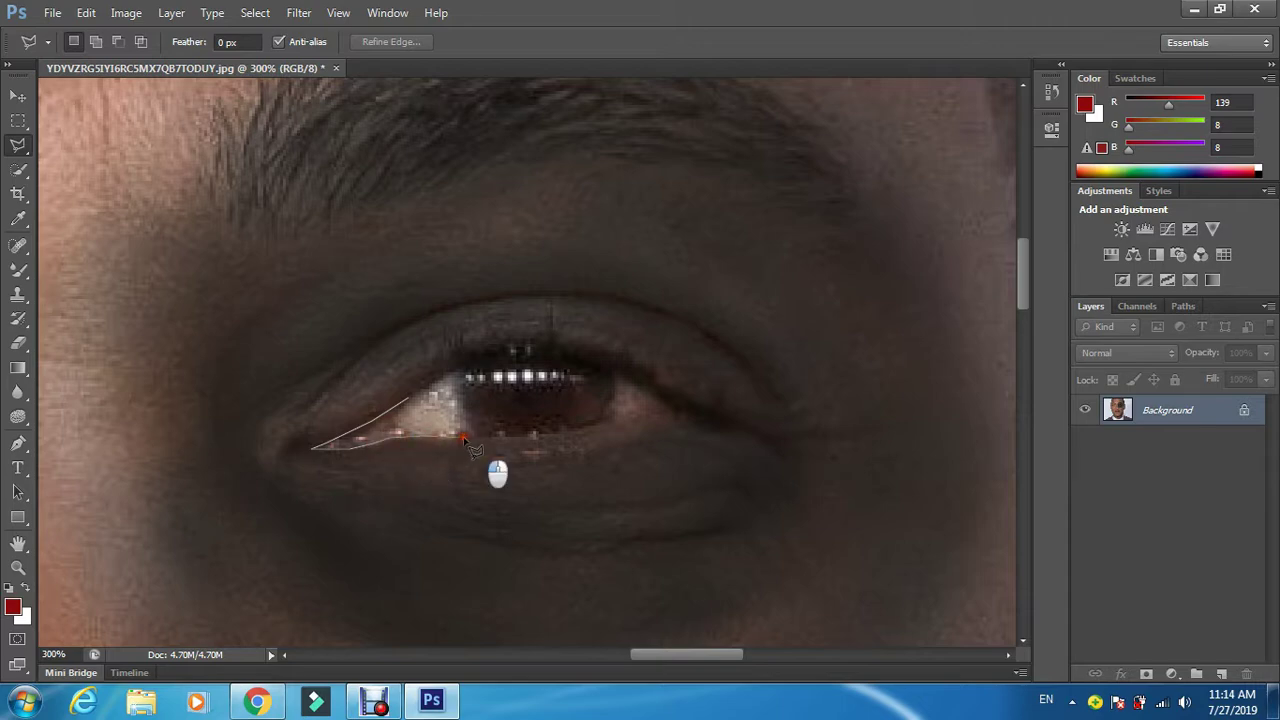
click(420, 403)
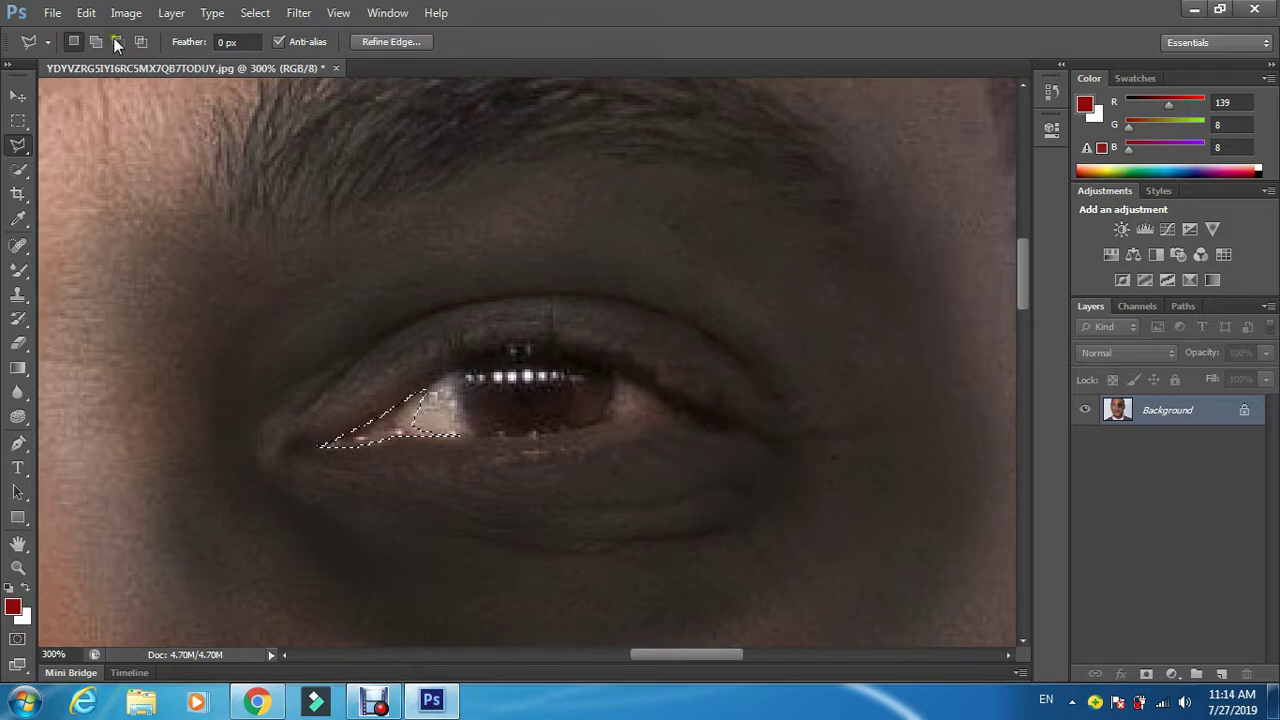
- Colorize the selected eye corner red using Hue/Saturation with hue 0 and saturation 66, and clear the selection
click(126, 13)
mouse_move(142, 42)
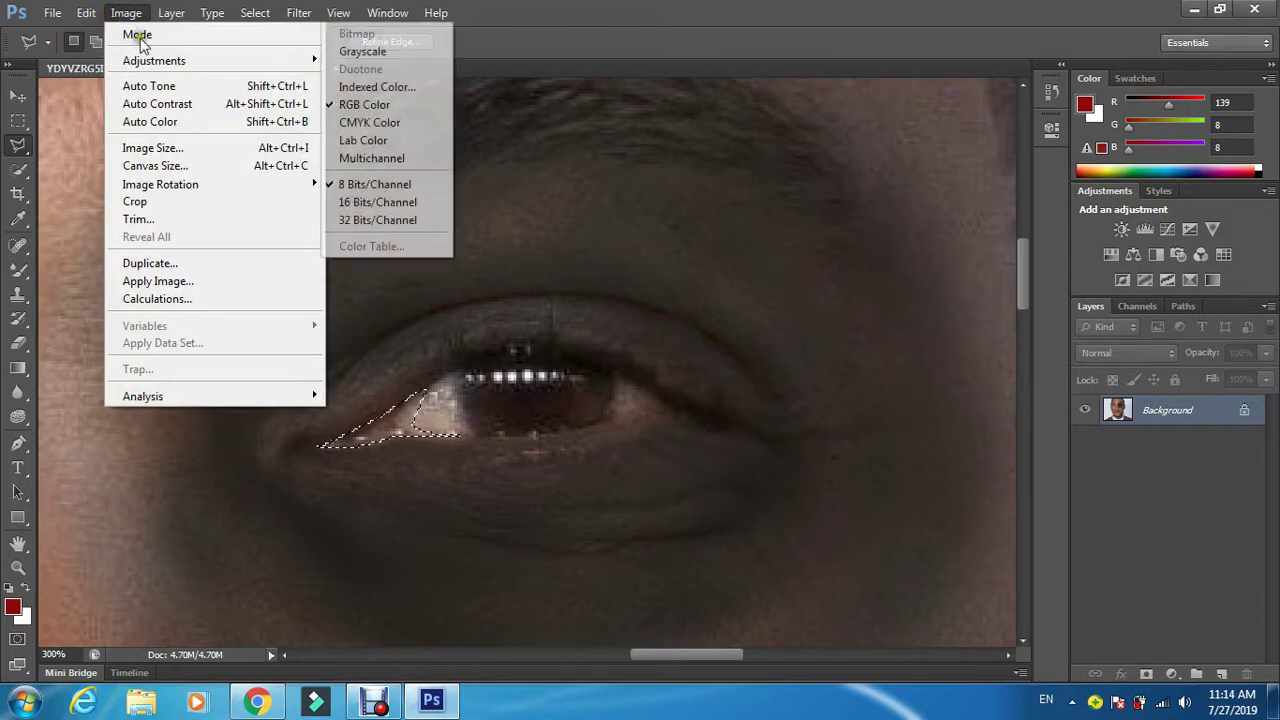
mouse_move(170, 58)
click(394, 160)
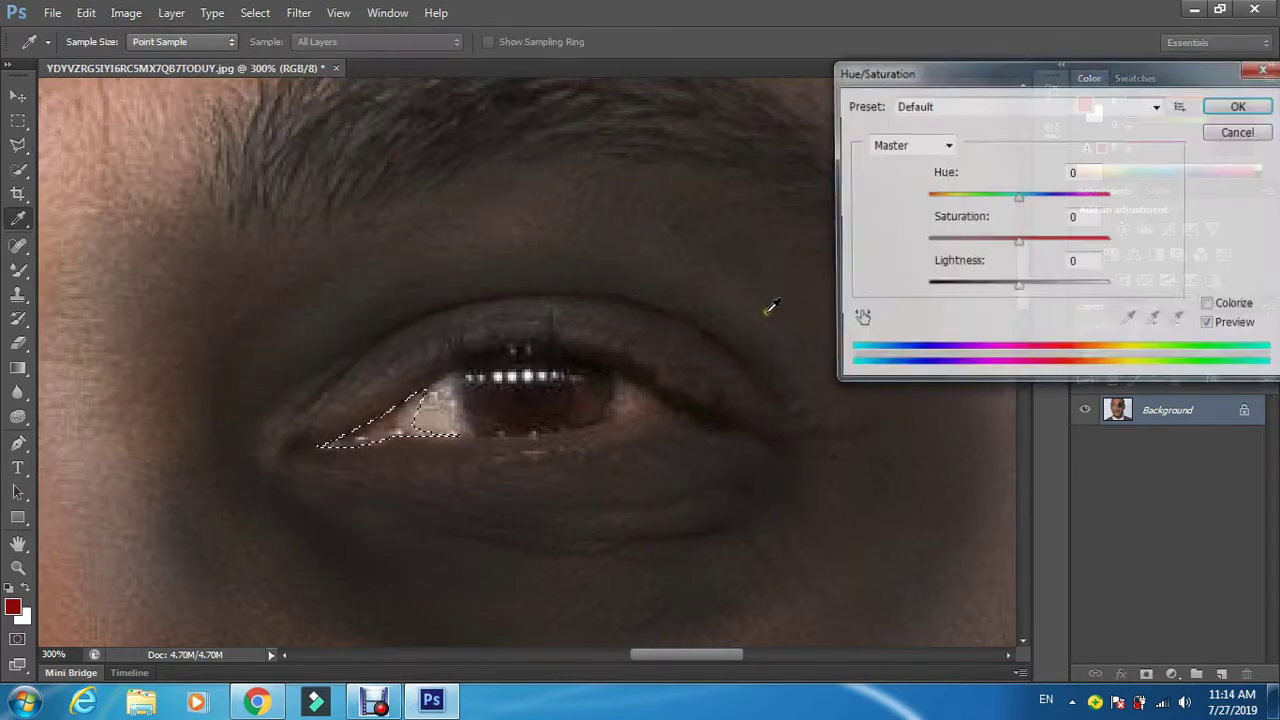
click(1212, 307)
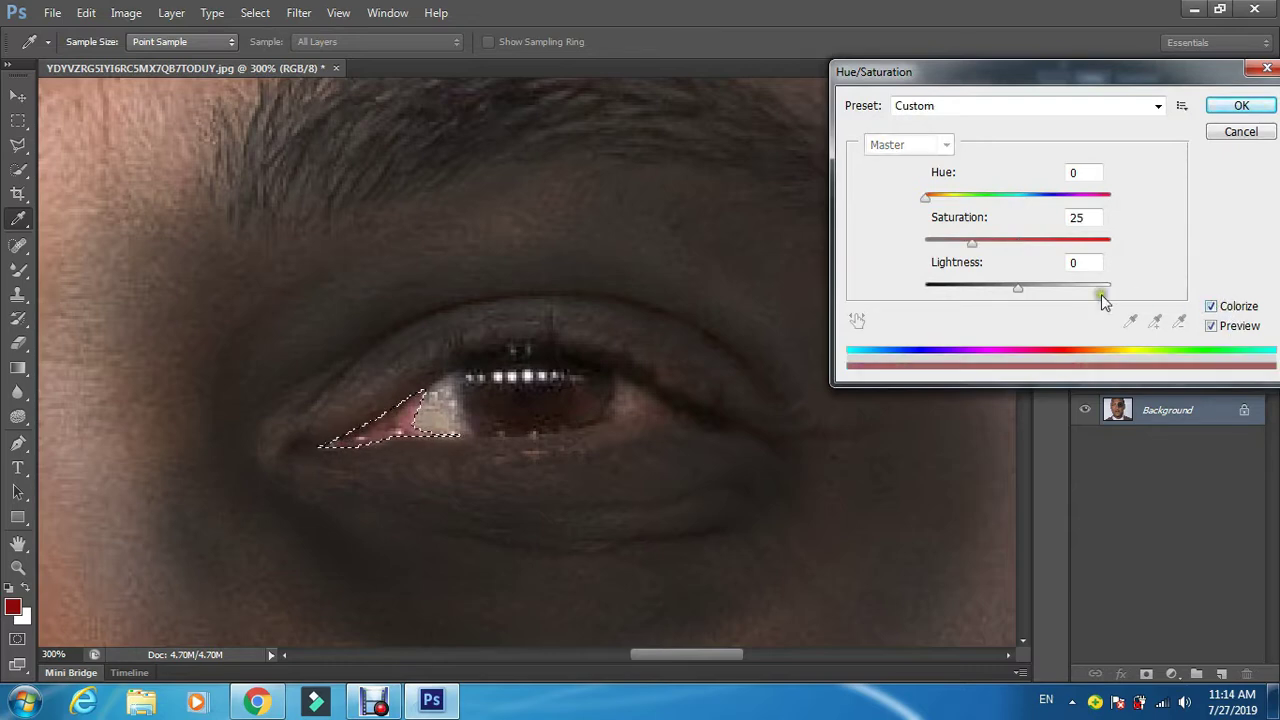
drag(969, 244, 1047, 245)
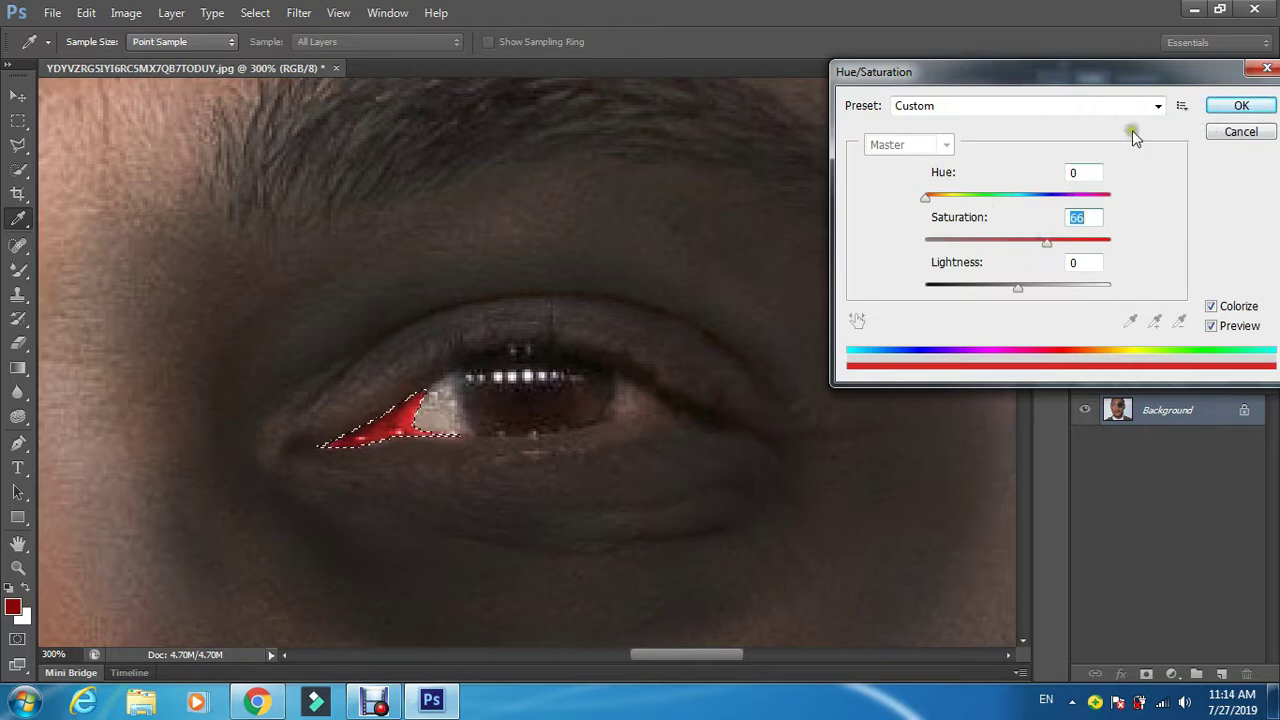
click(1238, 106)
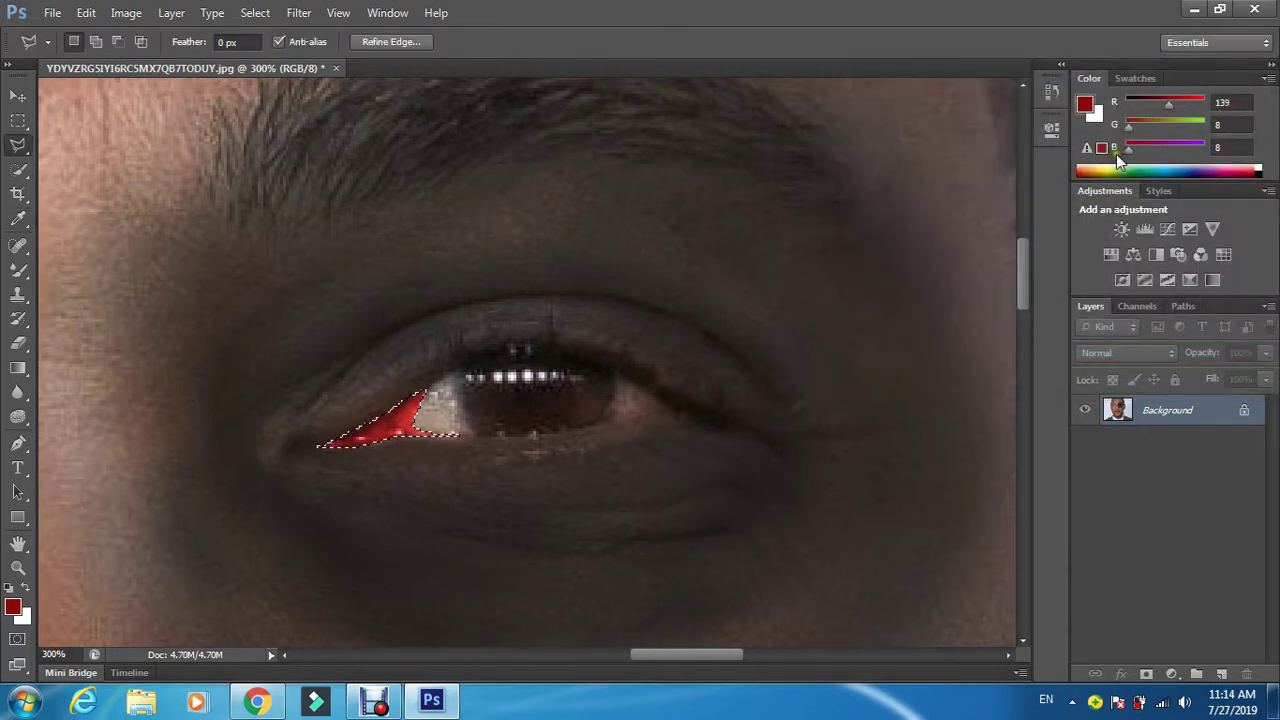
key(ctrl+d)
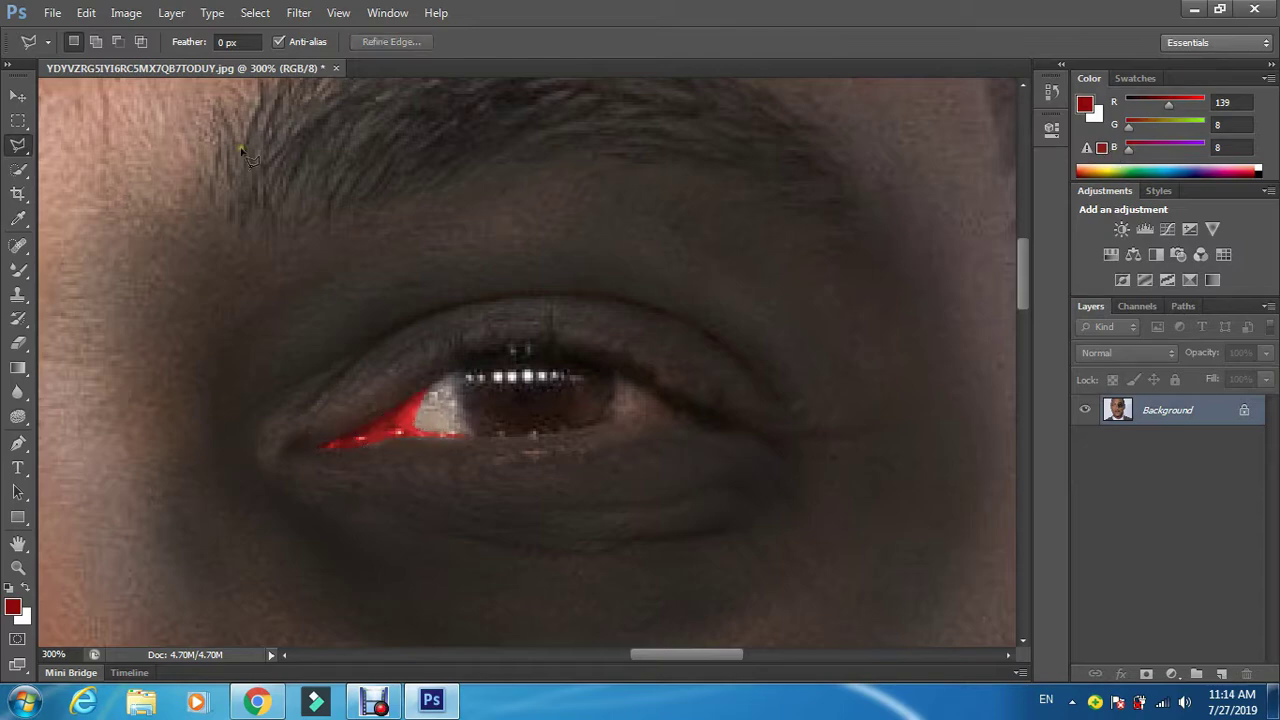
- Soften the edges of the red eye corner using the Blur tool with a 12 px soft brush at 100% strength
click(22, 388)
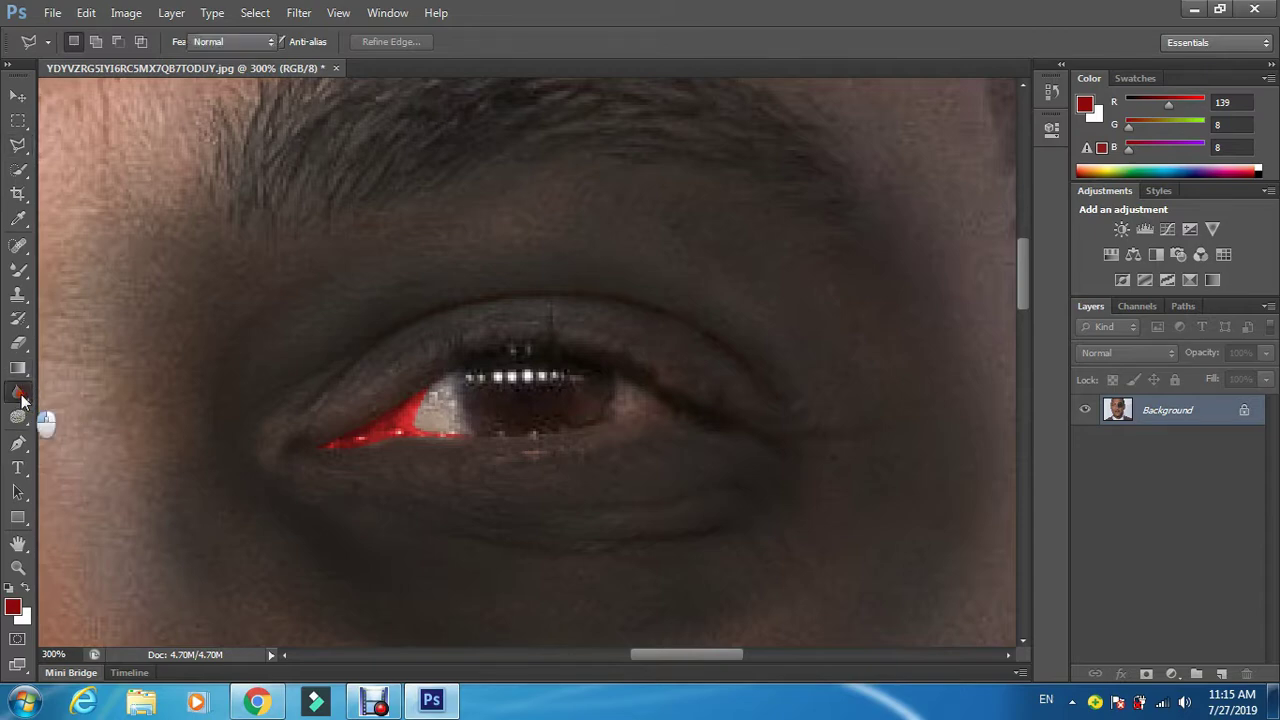
click(97, 41)
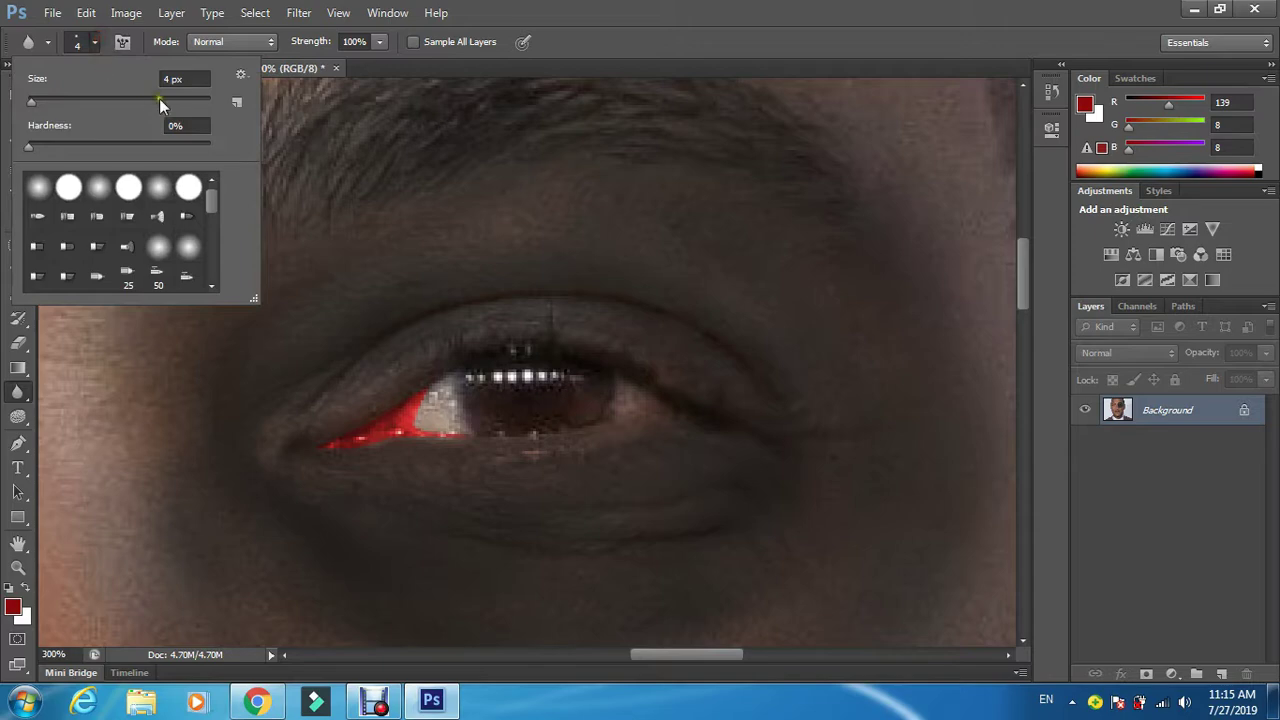
click(158, 187)
mouse_move(423, 387)
mouse_down()
mouse_move(426, 417)
mouse_move(432, 386)
mouse_move(411, 416)
mouse_move(434, 442)
mouse_move(412, 423)
mouse_move(466, 454)
mouse_move(342, 447)
mouse_move(404, 397)
mouse_move(397, 437)
mouse_up()
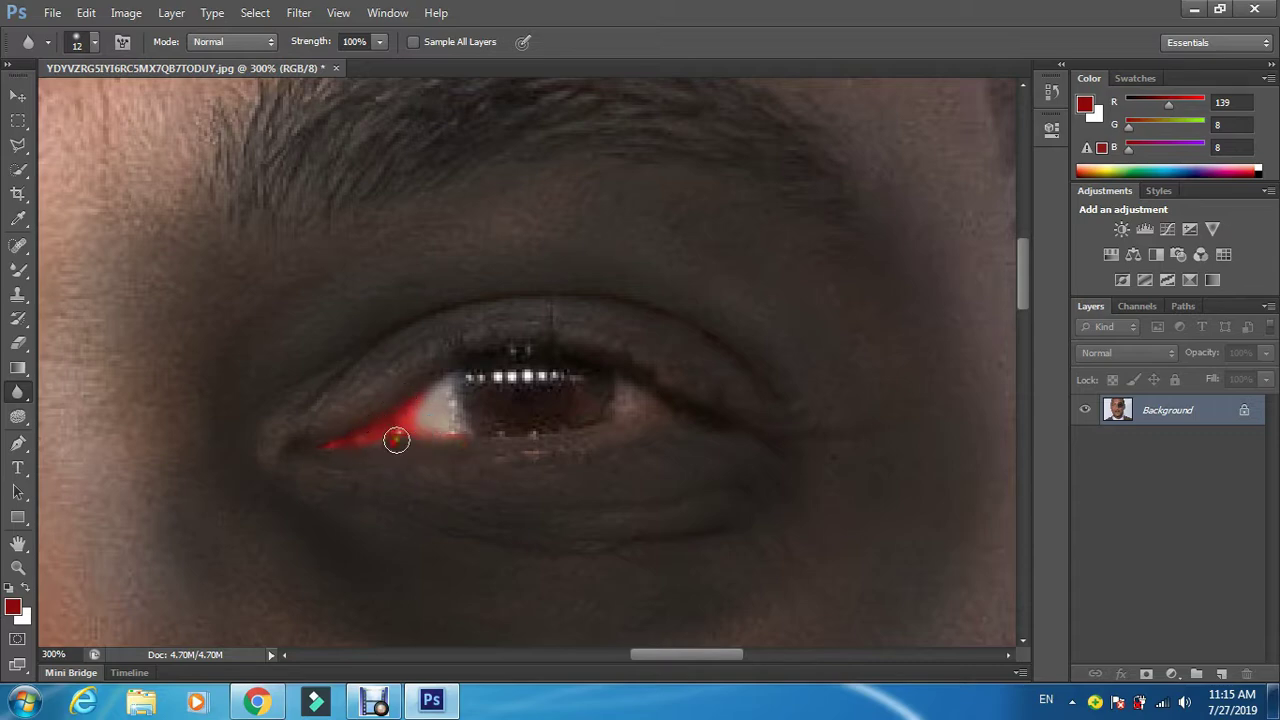
key(ctrl+0)
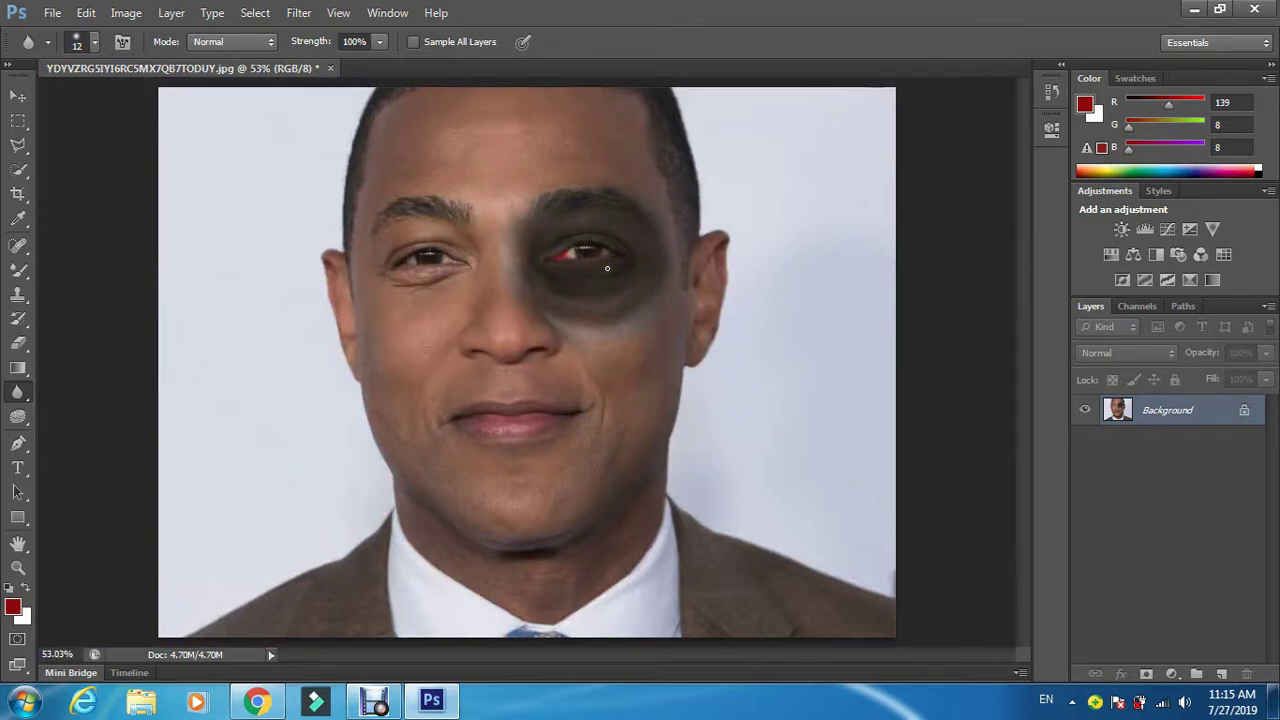
- Select the lower half of the bruised eyeball, from the white beside the iris to the outer corner, with the Polygonal Lasso tool
click(18, 567)
mouse_move(608, 234)
mouse_down()
mouse_move(623, 251)
mouse_move(600, 227)
mouse_up()
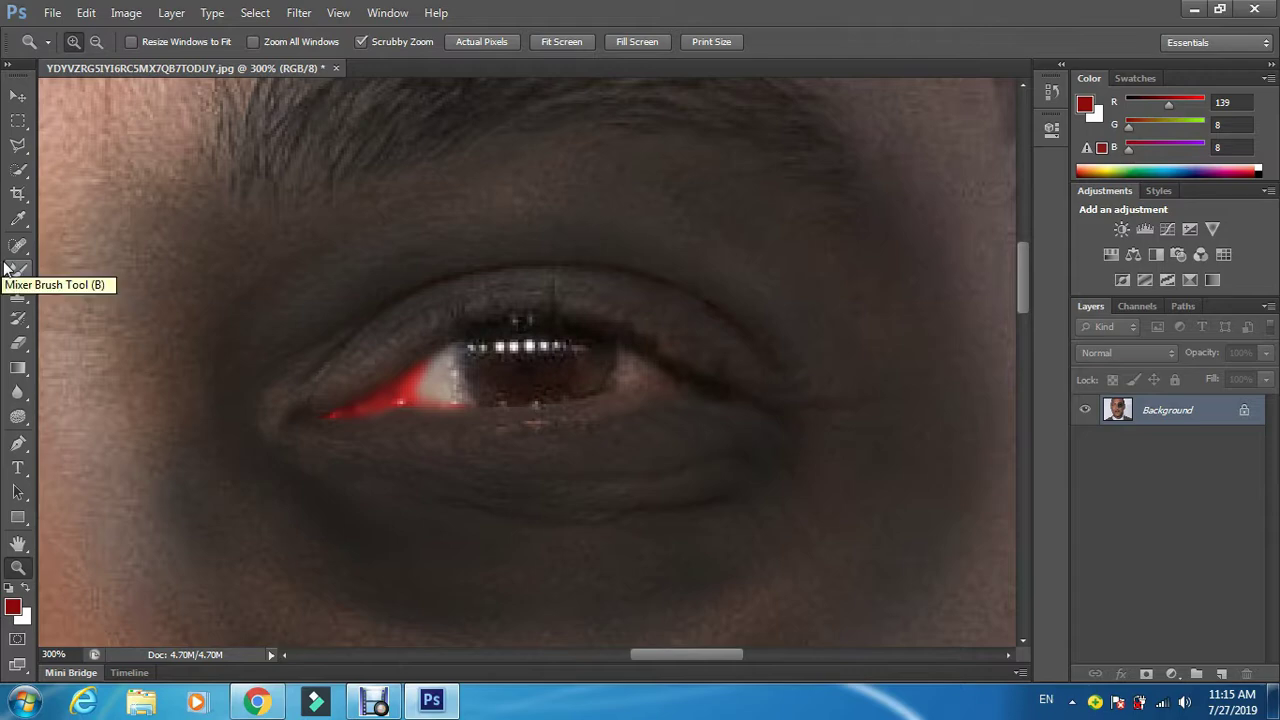
click(22, 149)
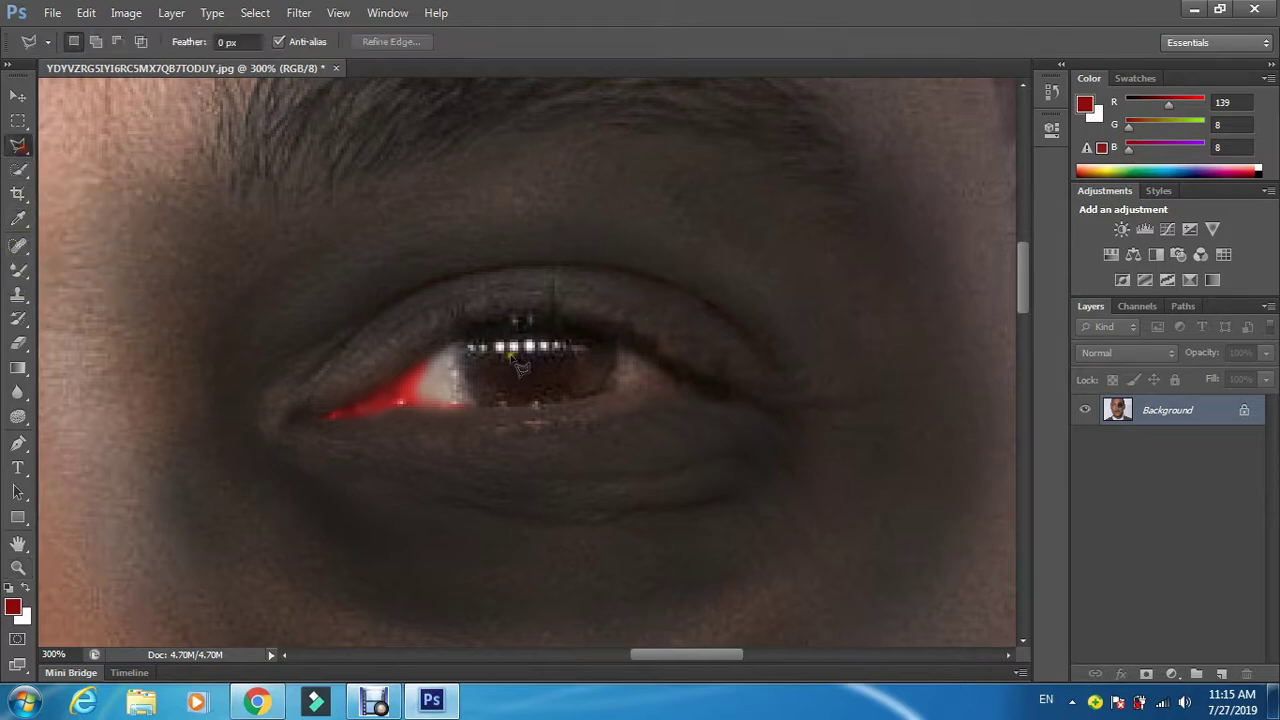
click(453, 368)
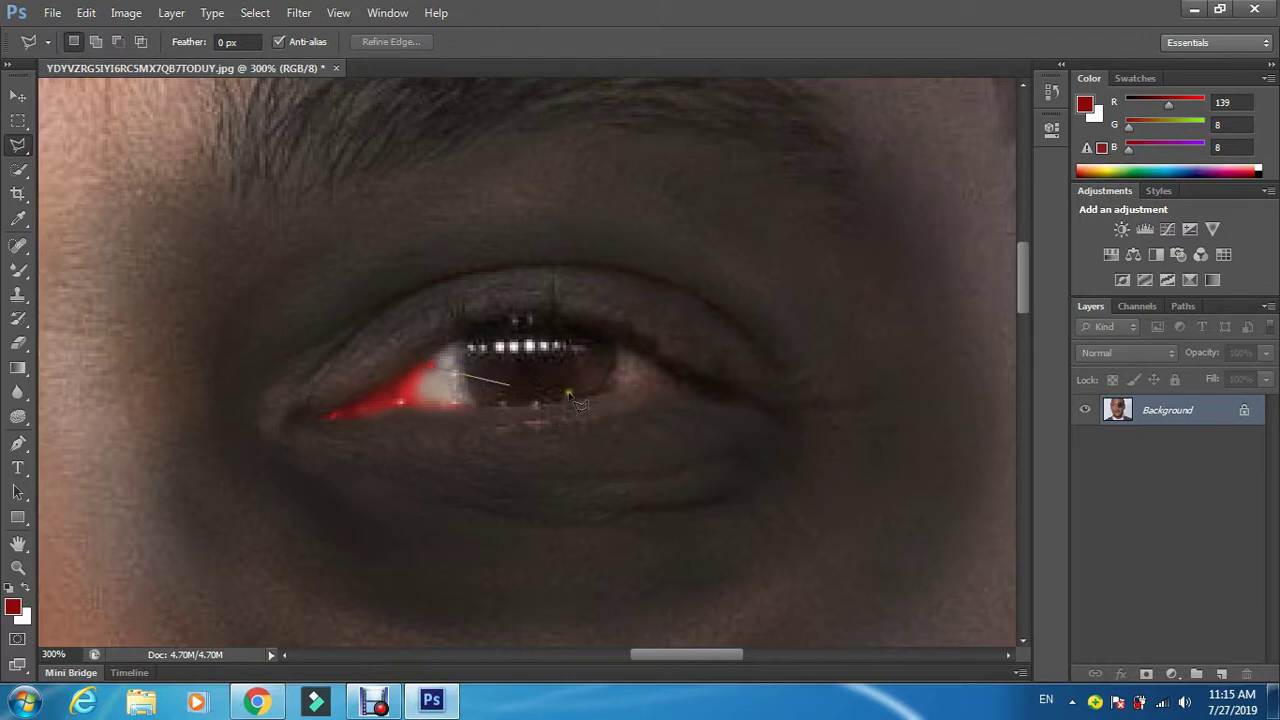
click(675, 376)
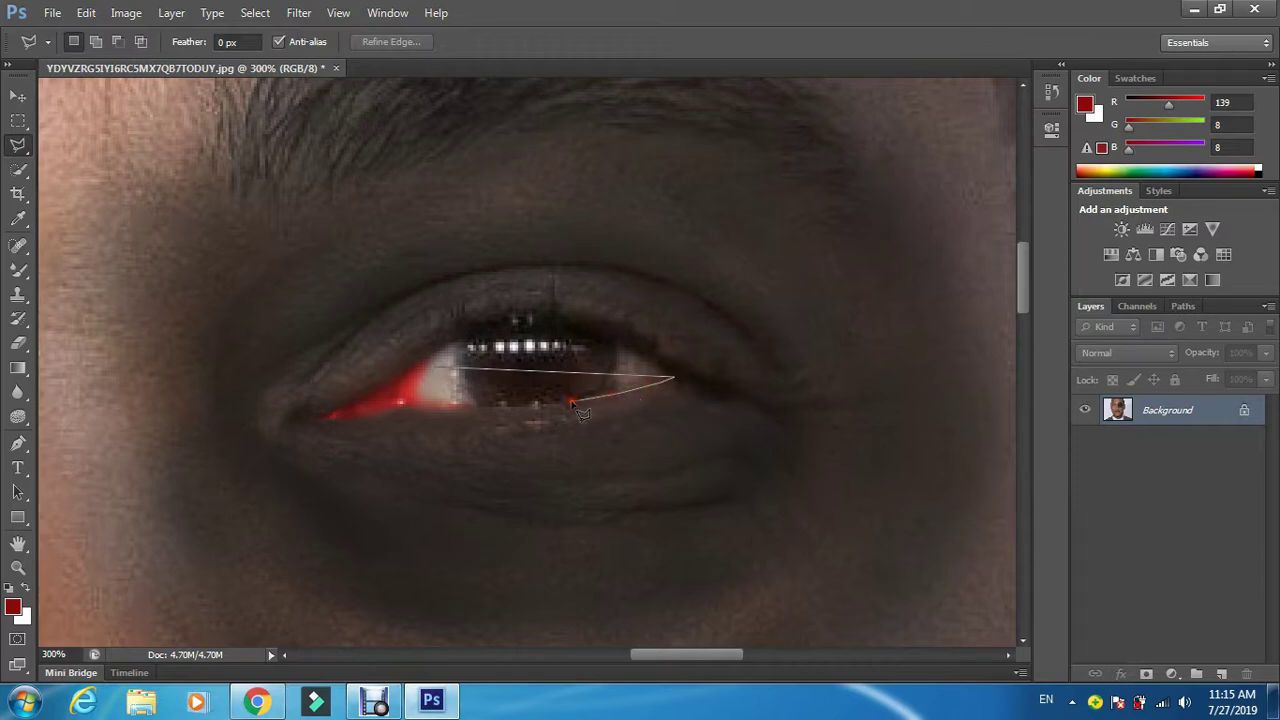
click(502, 408)
click(430, 377)
- Colorize the selected lower eyeball red using Hue/Saturation with hue 0 and saturation 74, and clear the selection
click(120, 14)
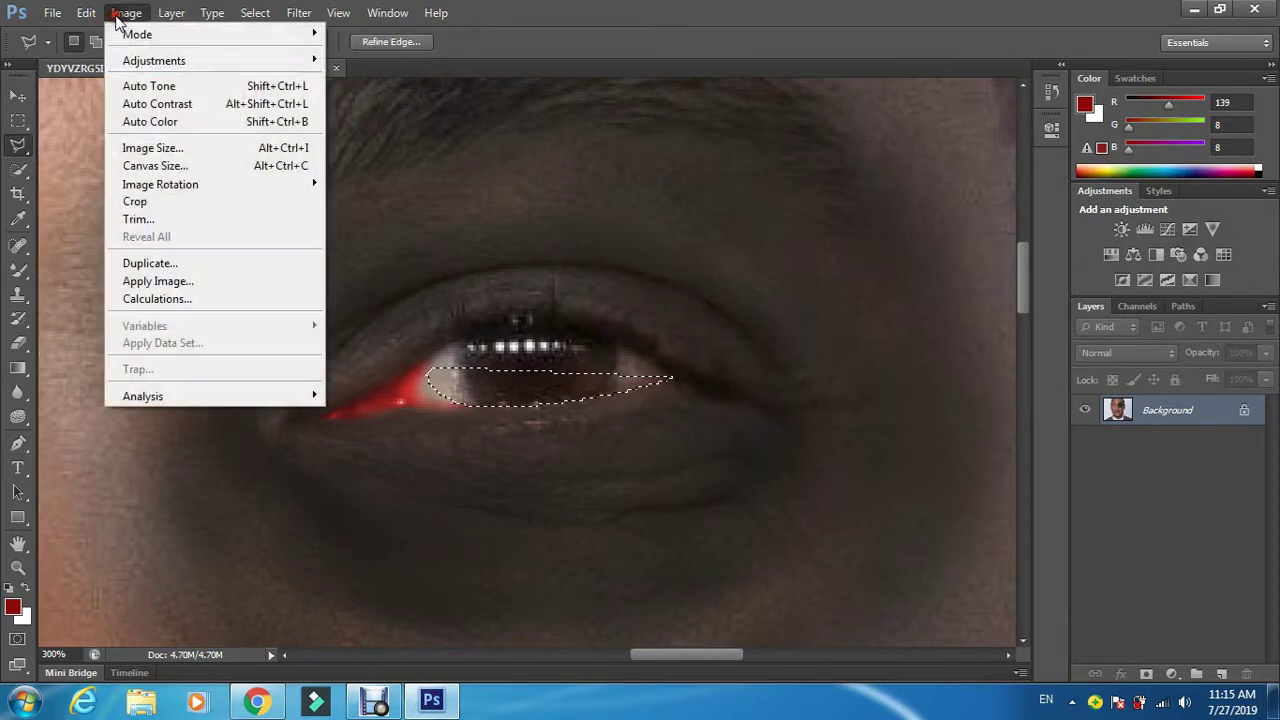
mouse_move(180, 60)
click(390, 158)
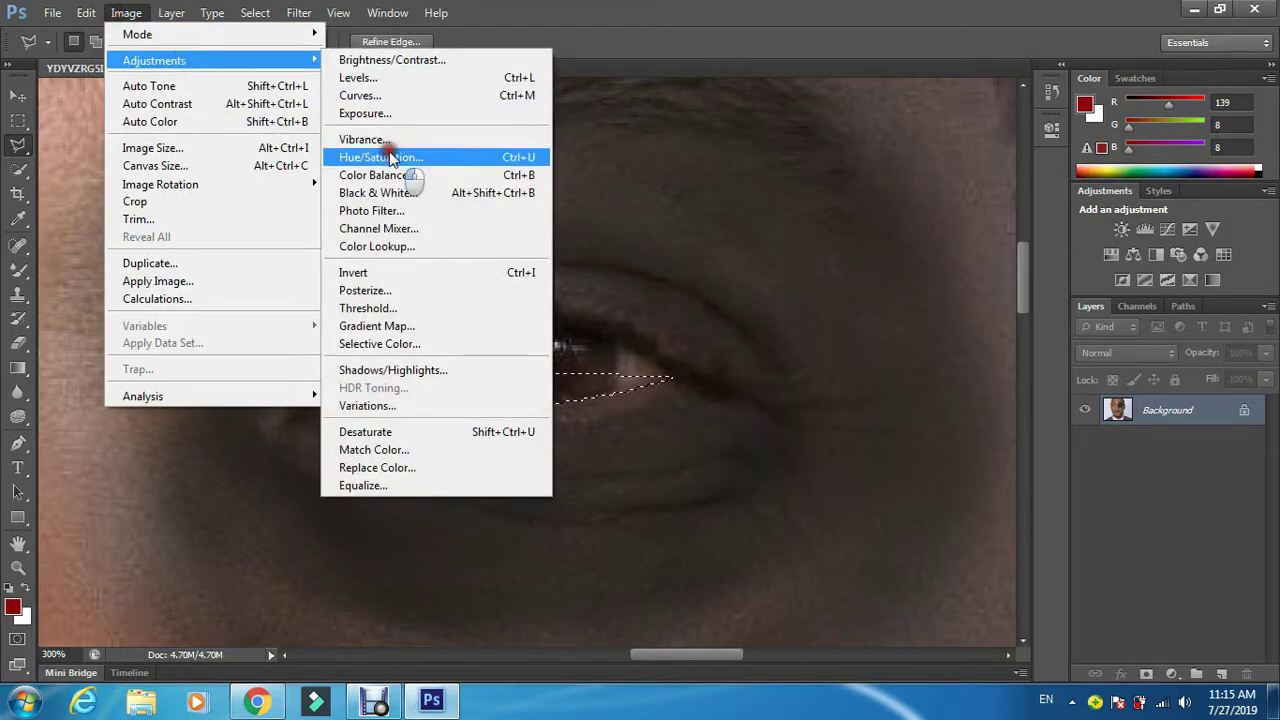
click(1211, 306)
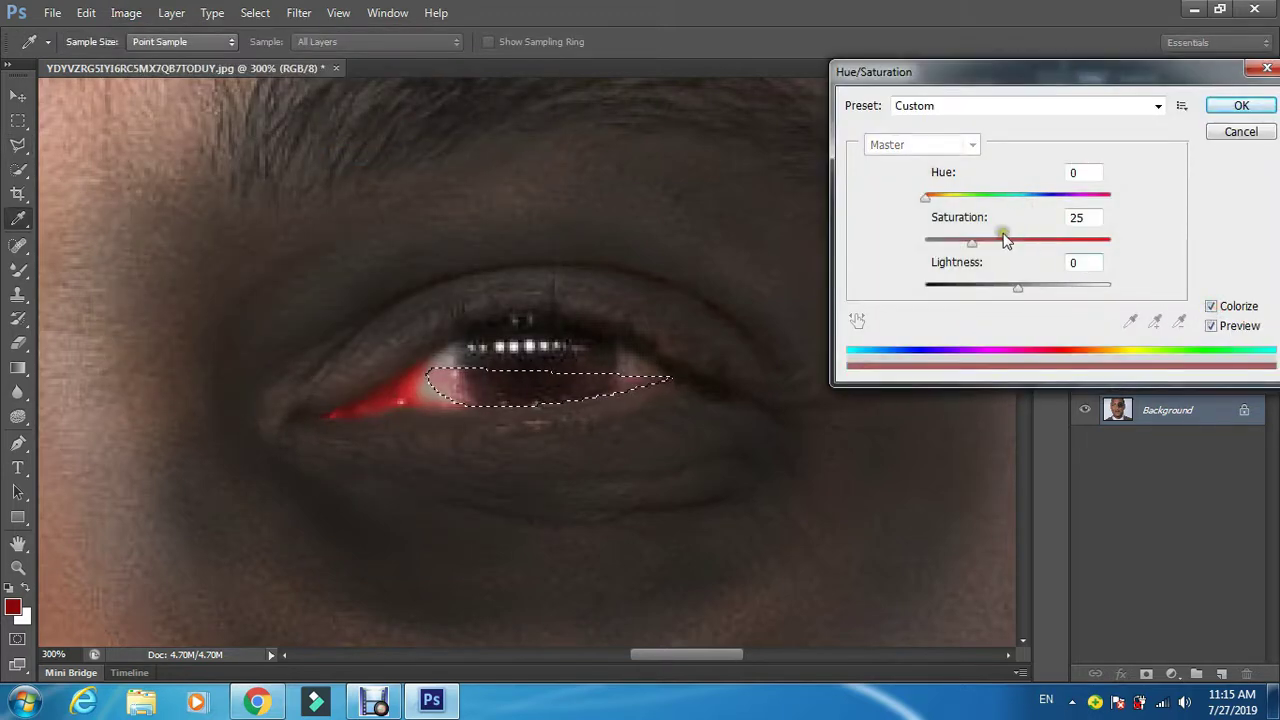
drag(994, 243, 1063, 243)
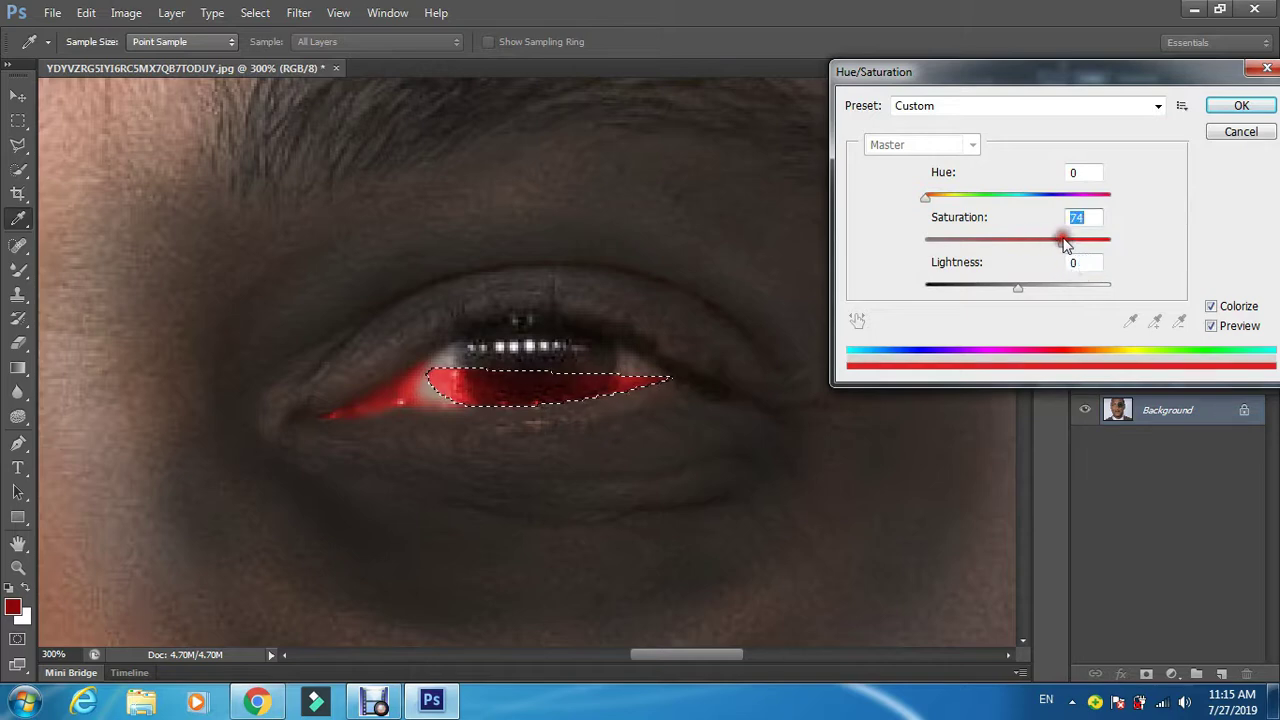
click(1234, 105)
click(15, 145)
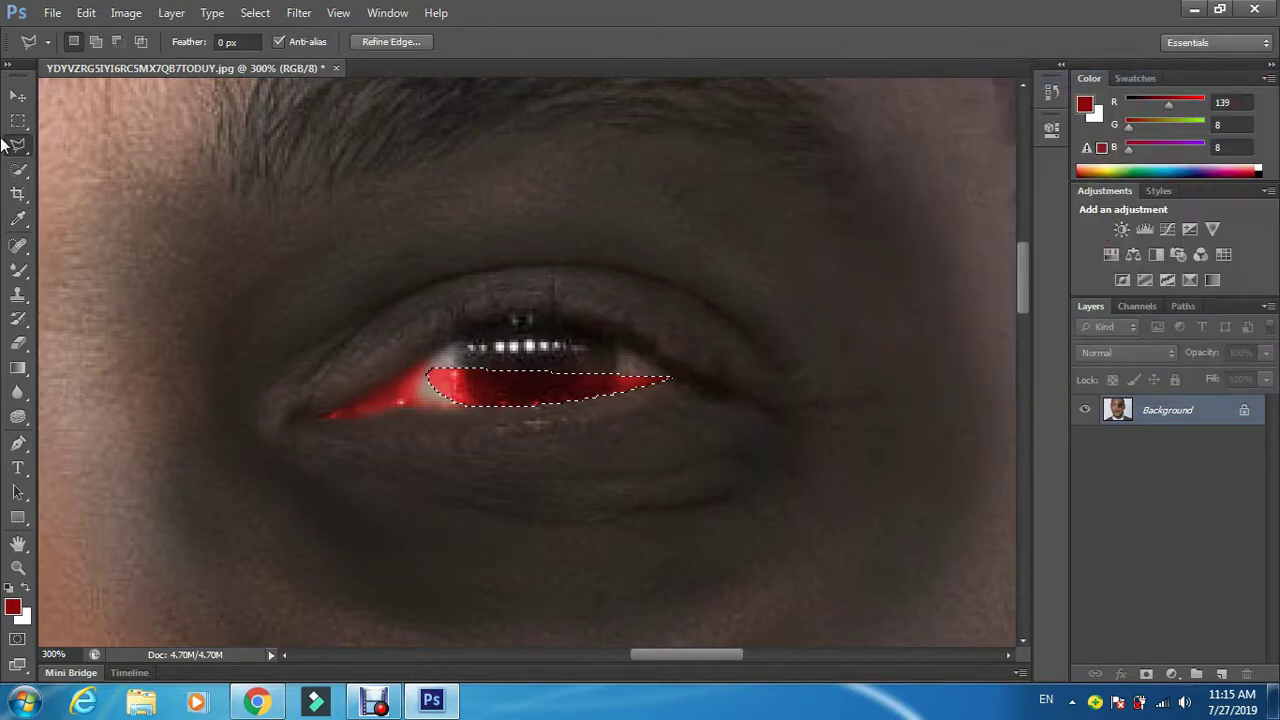
click(56, 250)
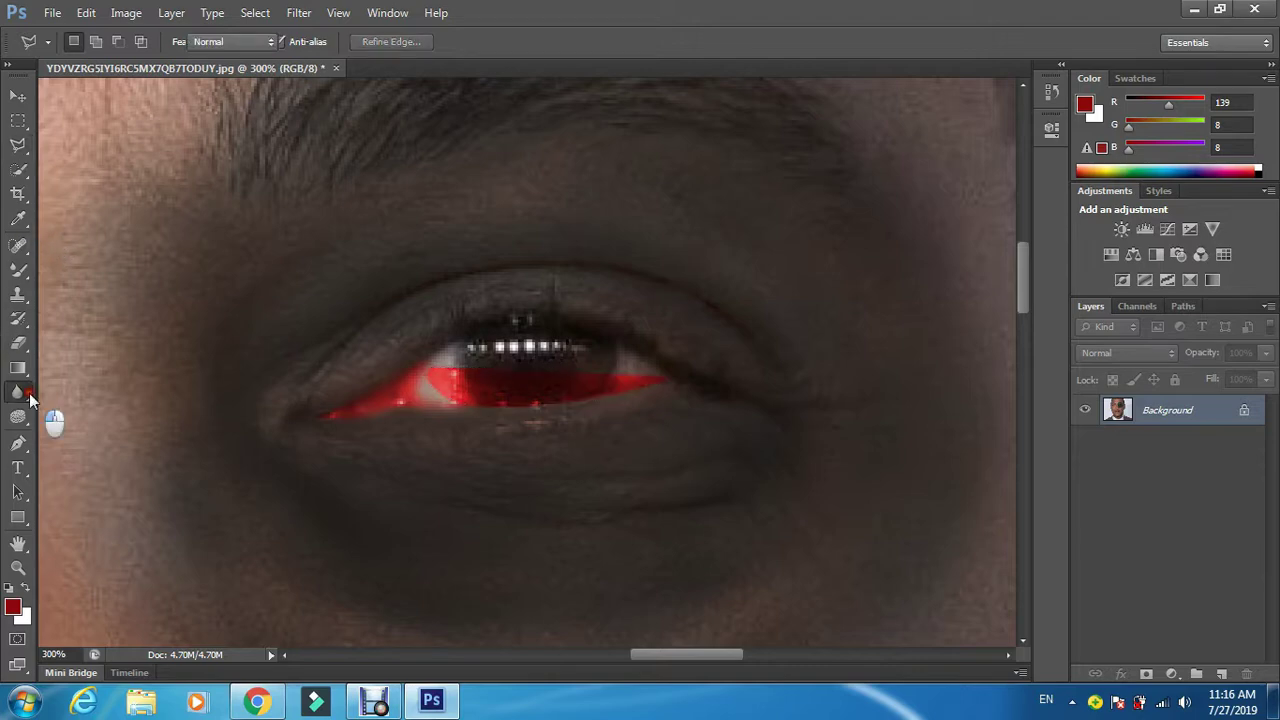
- Blur the edges of the red area across the lower eyeball with the 12 px Blur tool and fit the whole portrait in view
click(18, 392)
mouse_move(445, 368)
mouse_down()
mouse_move(471, 420)
mouse_move(441, 404)
mouse_move(495, 416)
mouse_move(518, 378)
mouse_move(469, 367)
mouse_move(514, 379)
mouse_move(484, 406)
mouse_move(488, 386)
mouse_move(637, 378)
mouse_move(451, 366)
mouse_up()
key(ctrl+0)
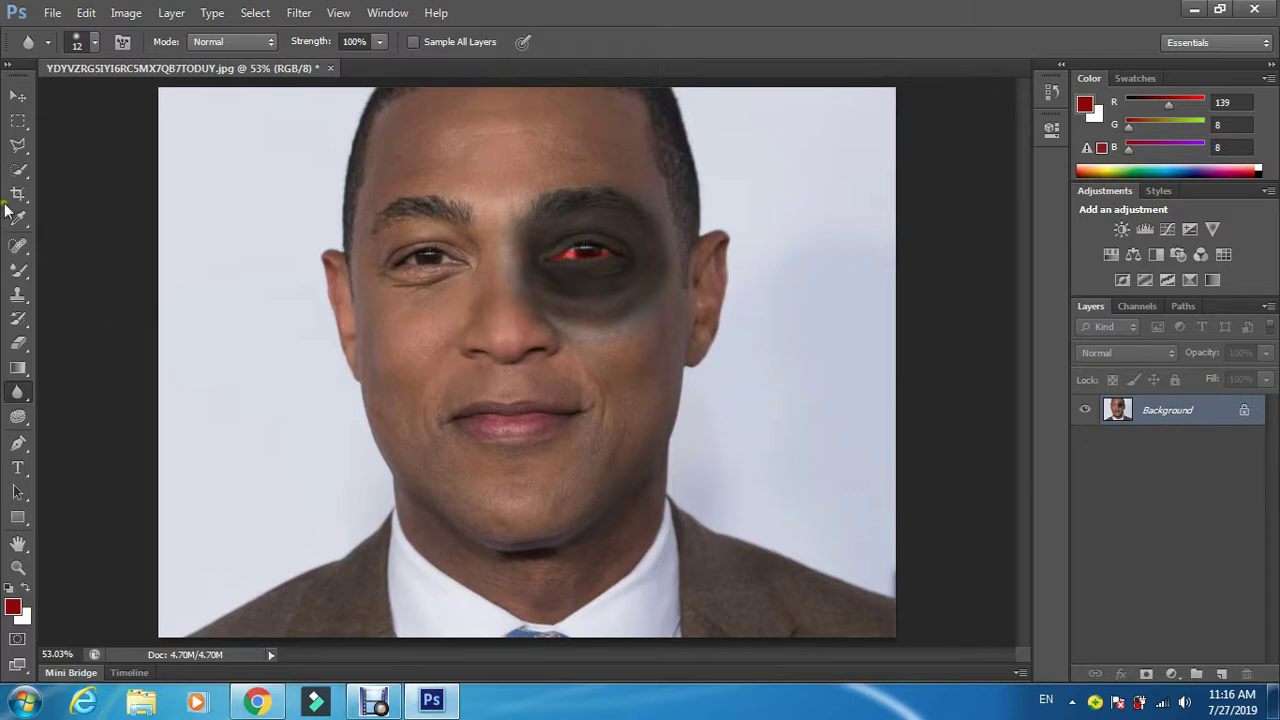
click(16, 92)
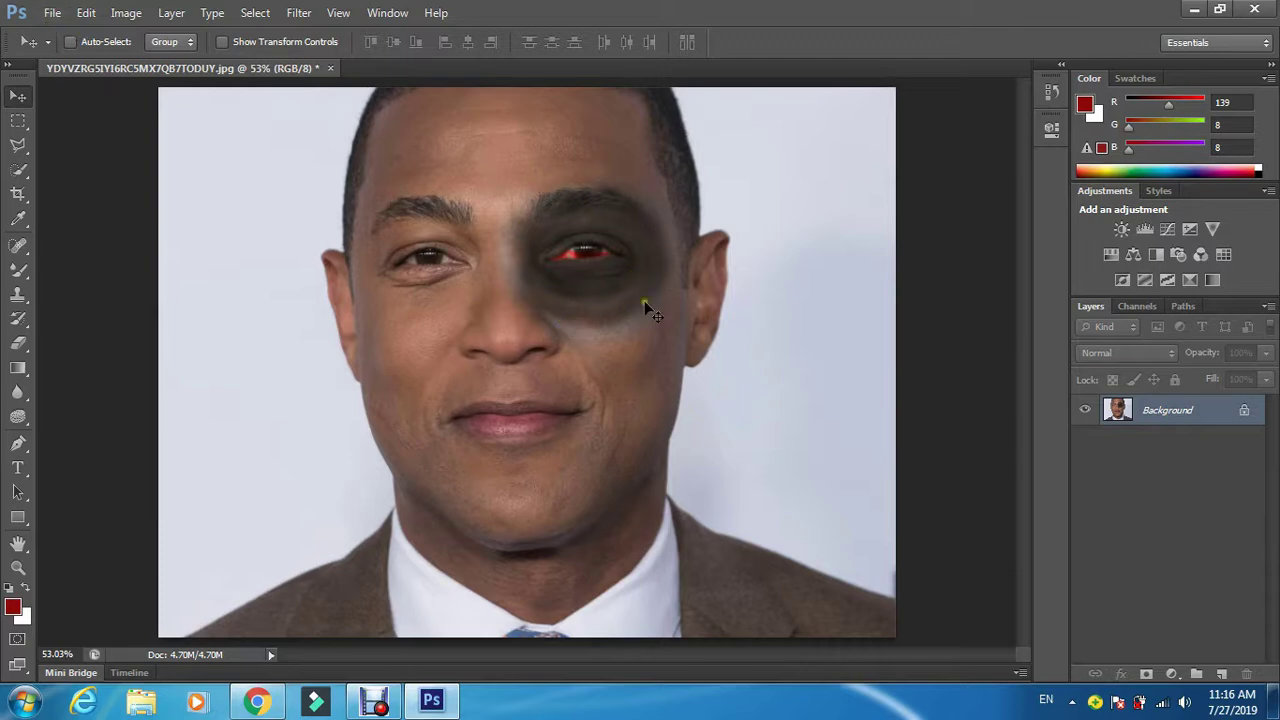
click(52, 12)
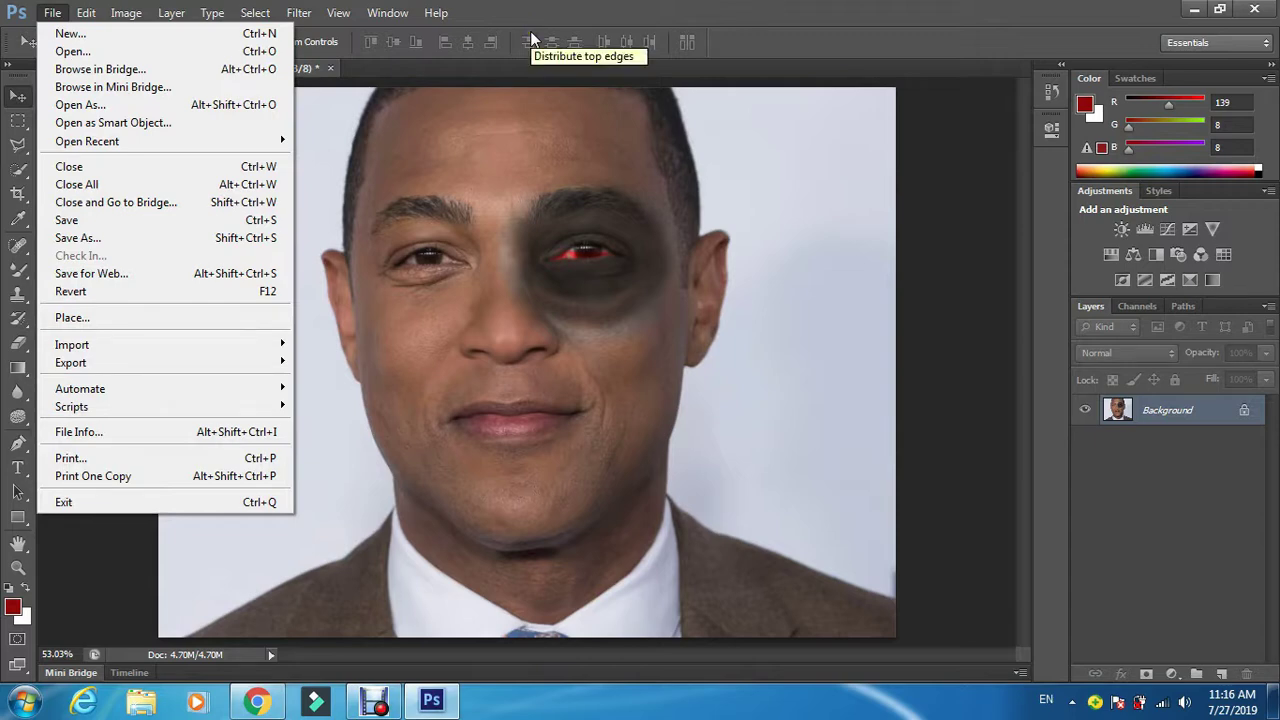
click(64, 220)
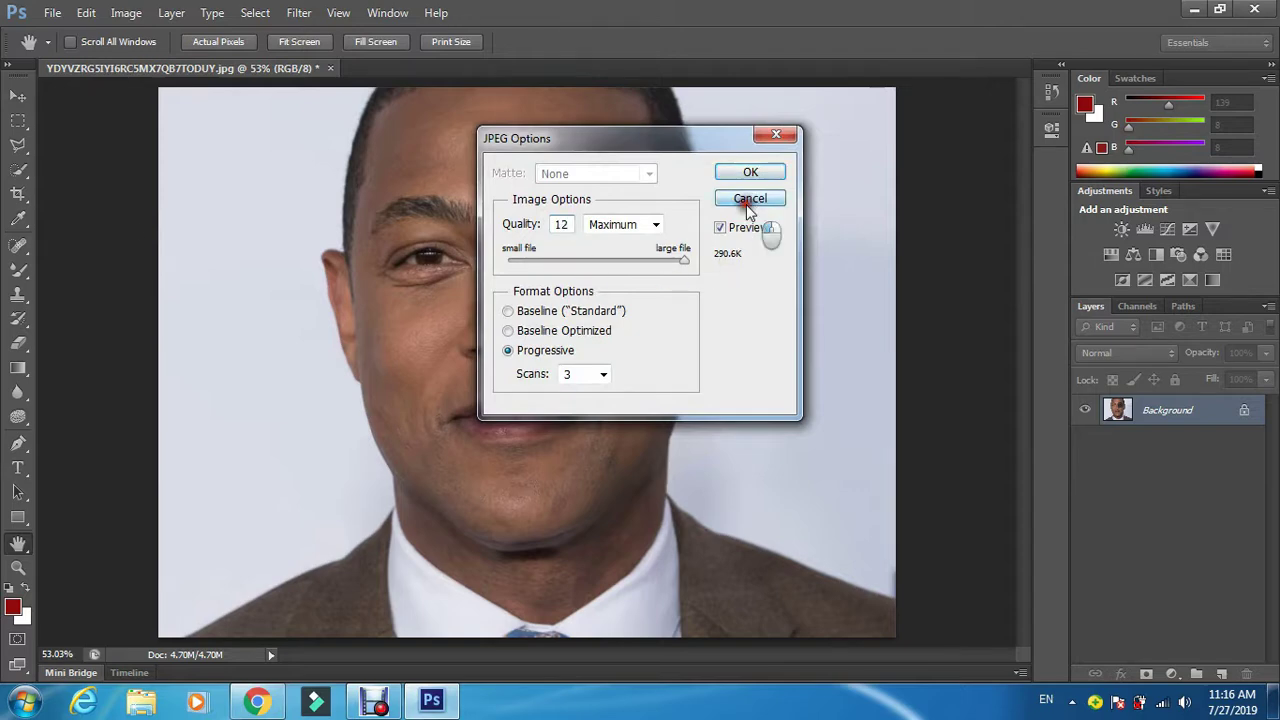
click(746, 200)
- Save the image to the Desktop as a new JPEG named YDYVZRG5IYI6RC5MX7QB7TODUY1, with Maximum quality 12 and Progressive format with 3 scans
click(52, 12)
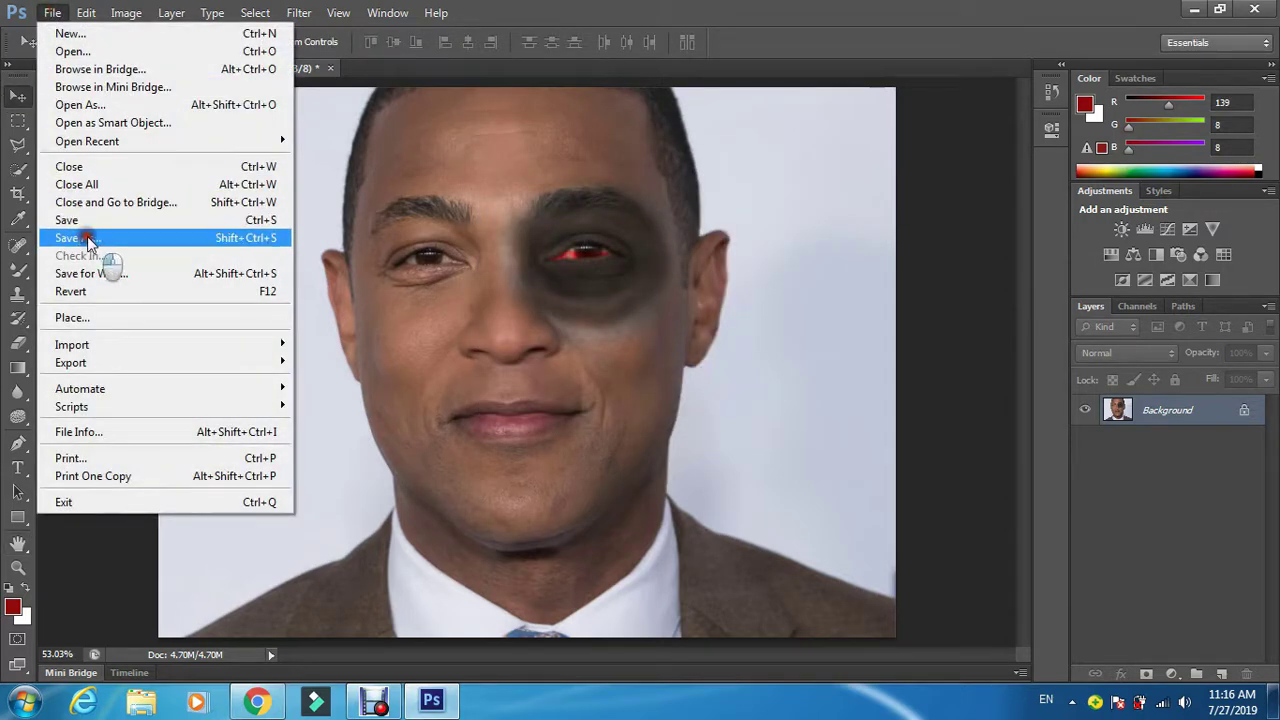
click(80, 236)
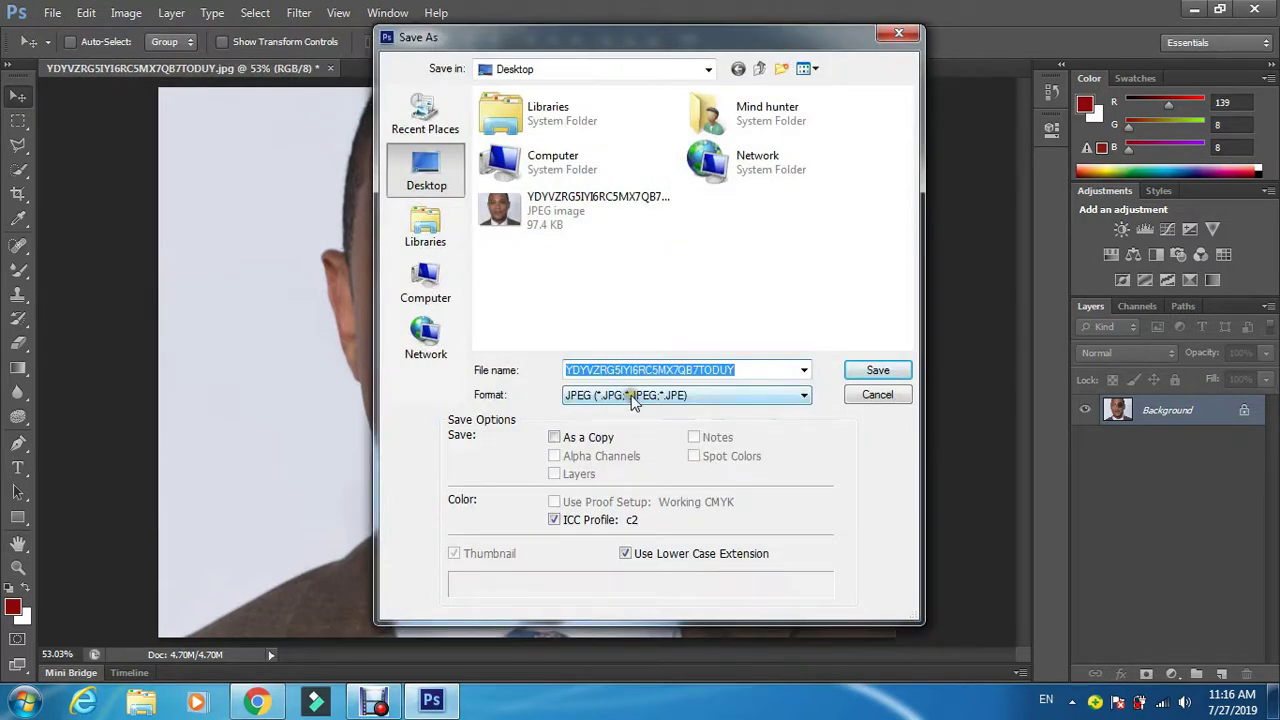
click(740, 370)
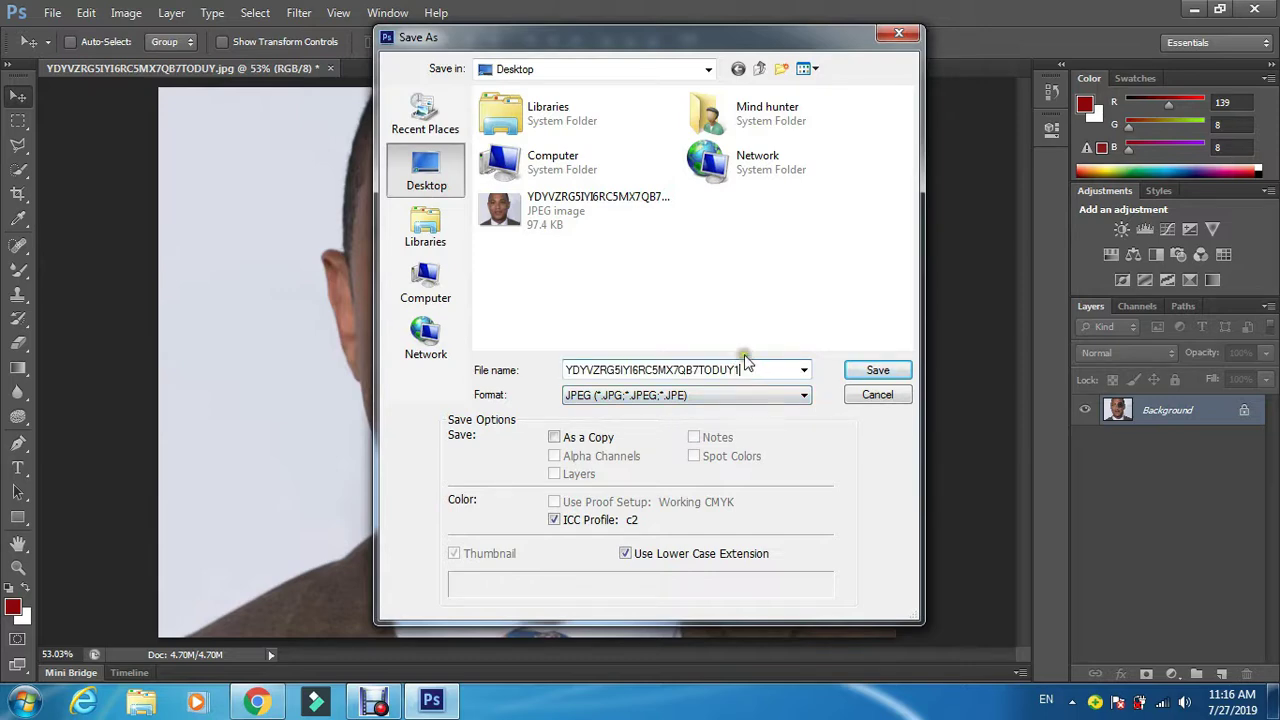
click(884, 369)
click(752, 174)
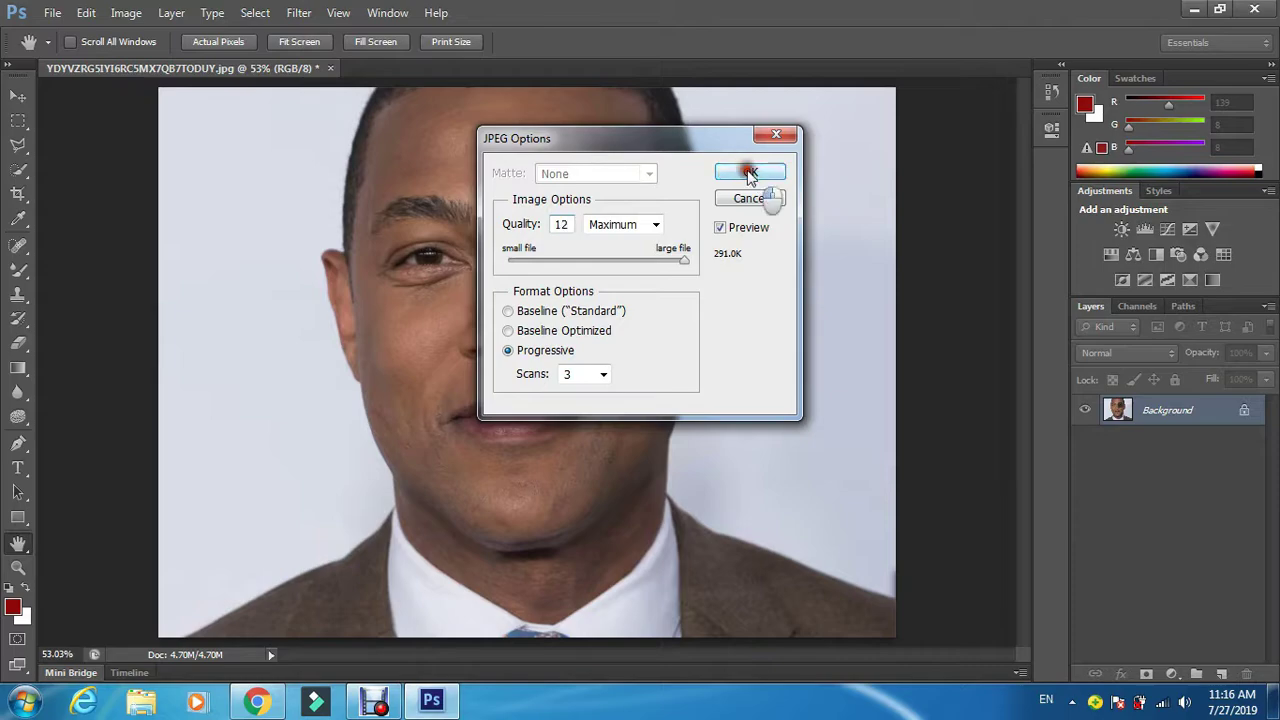